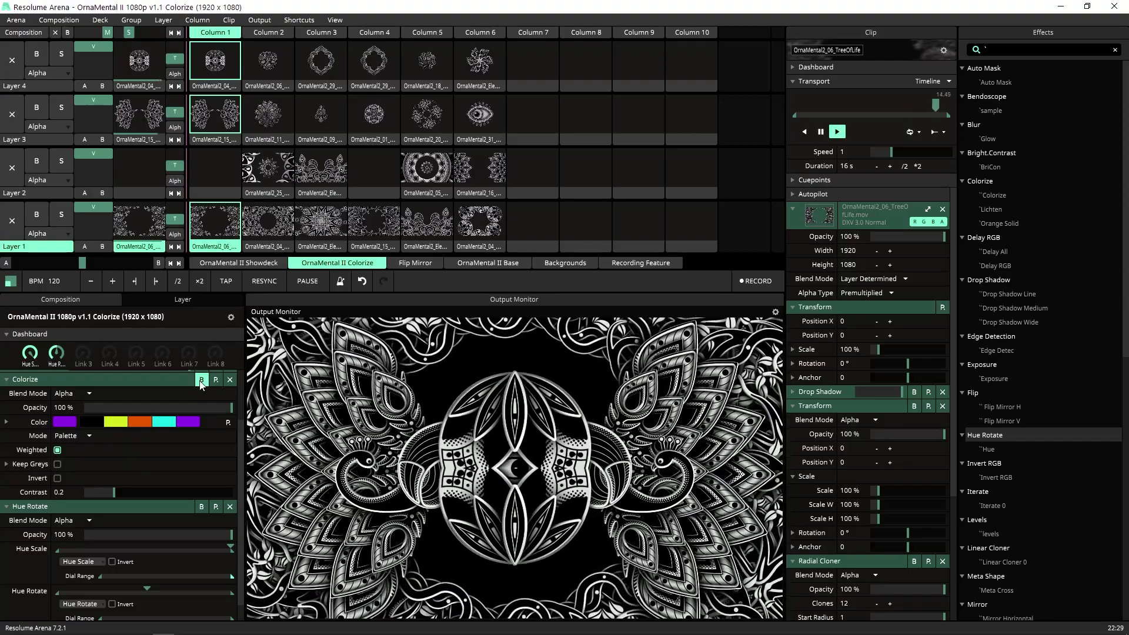
# Step: Switch the Colorize effect on, glancing at the palette presets without choosing one
pyautogui.click(201, 381)
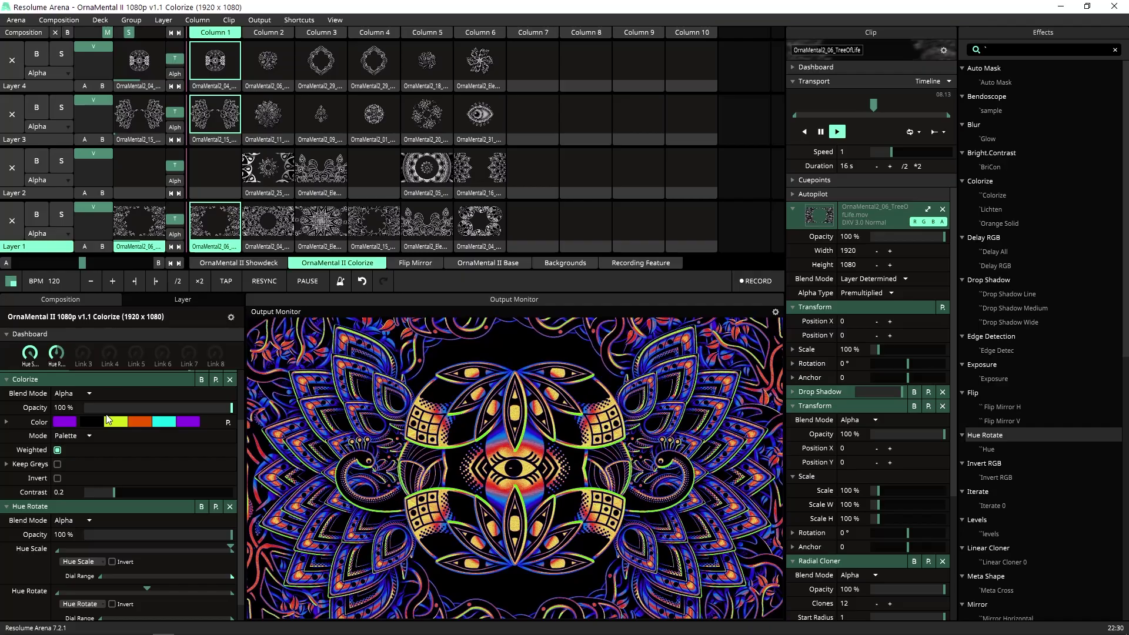
pyautogui.click(229, 423)
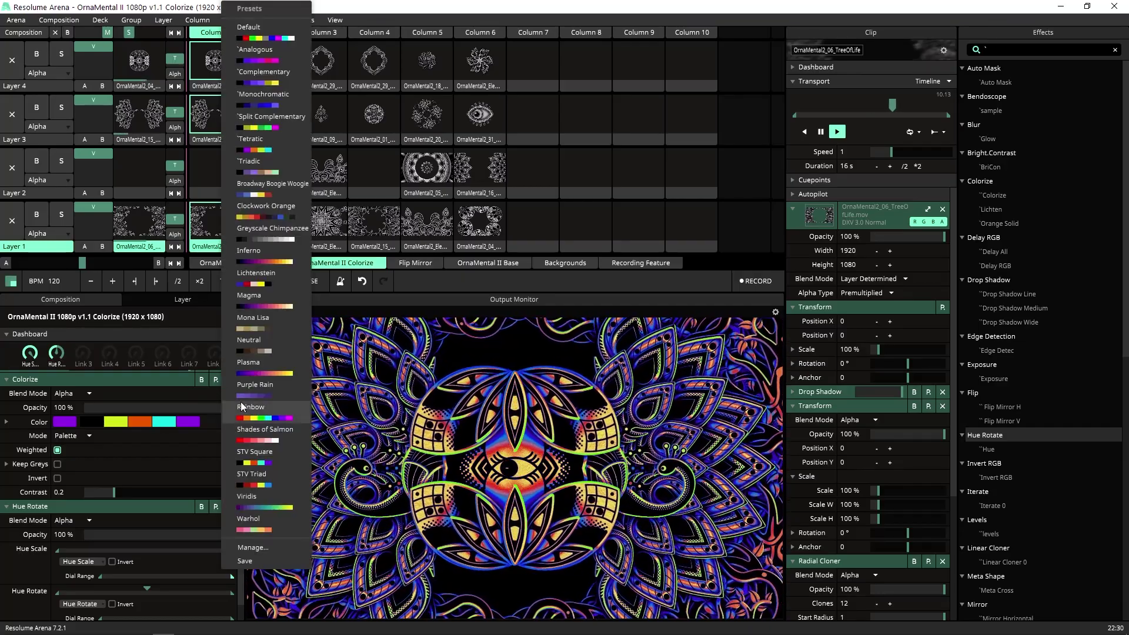
pyautogui.click(213, 421)
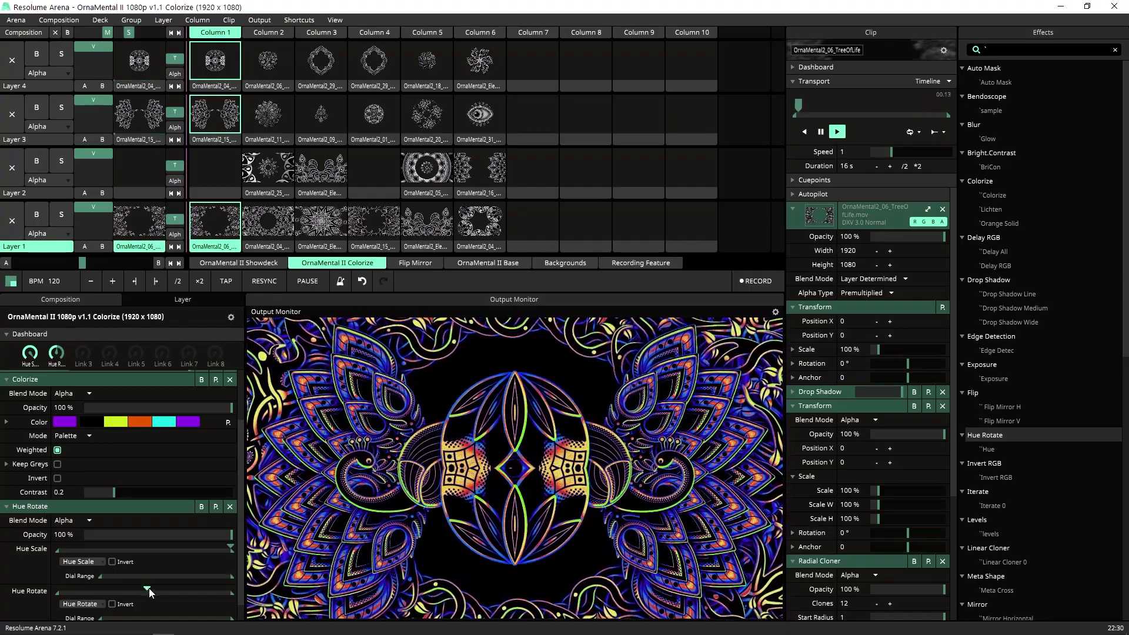
# Step: Shift the hues toward pink, with Hue Scale about 240 and Hue Rotate about 316
pyautogui.moveTo(149, 589); pyautogui.dragTo(177, 592)
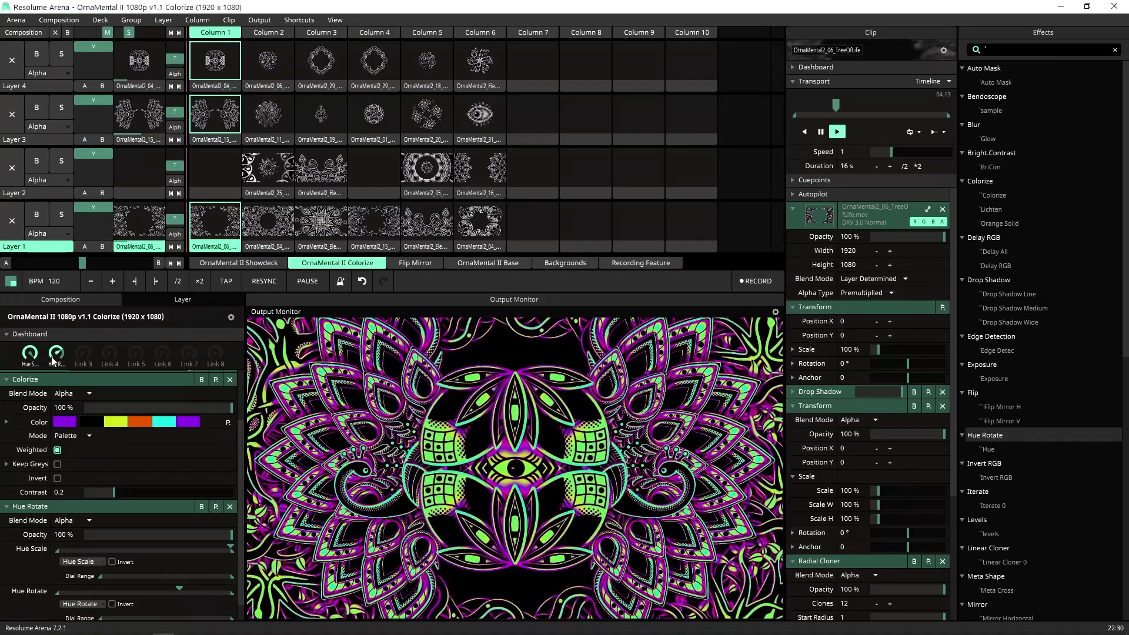
pyautogui.moveTo(62, 353); pyautogui.dragTo(66, 319)
pyautogui.moveTo(29, 356); pyautogui.dragTo(35, 431)
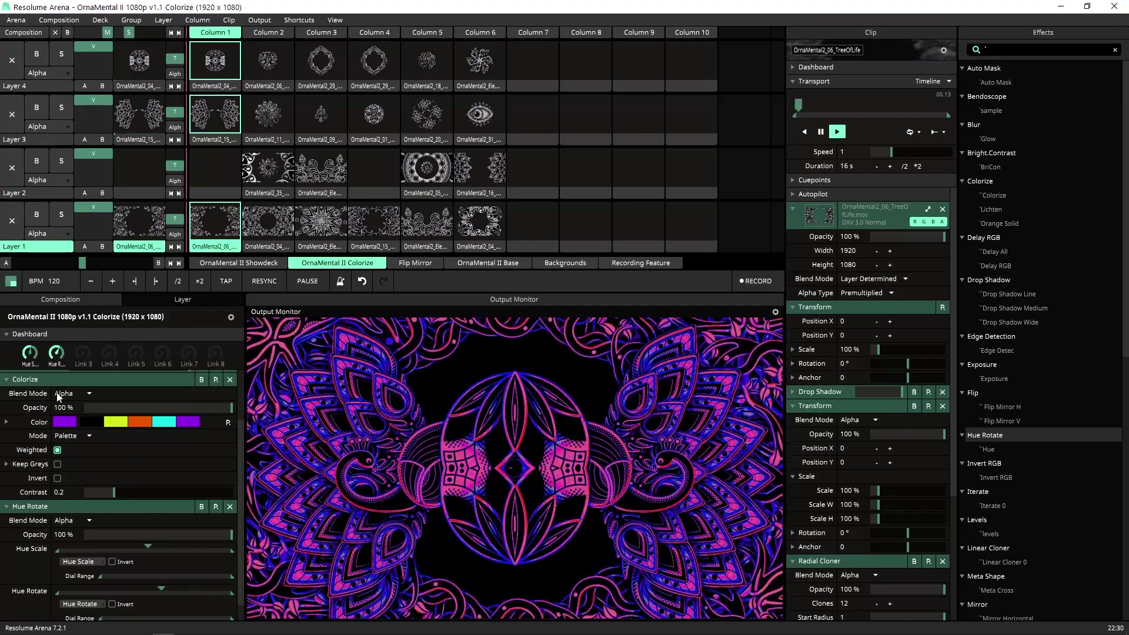
pyautogui.moveTo(58, 361); pyautogui.dragTo(57, 371)
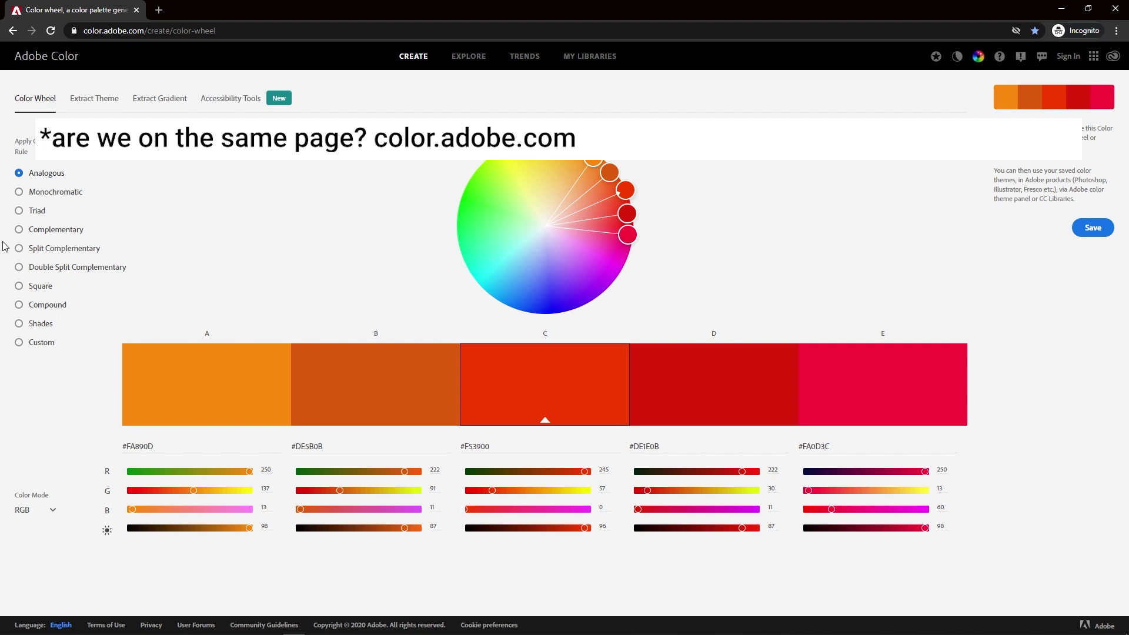
# Step: Try the Triad and Complementary harmonies, then settle on Square in the color wheel
pyautogui.click(45, 216)
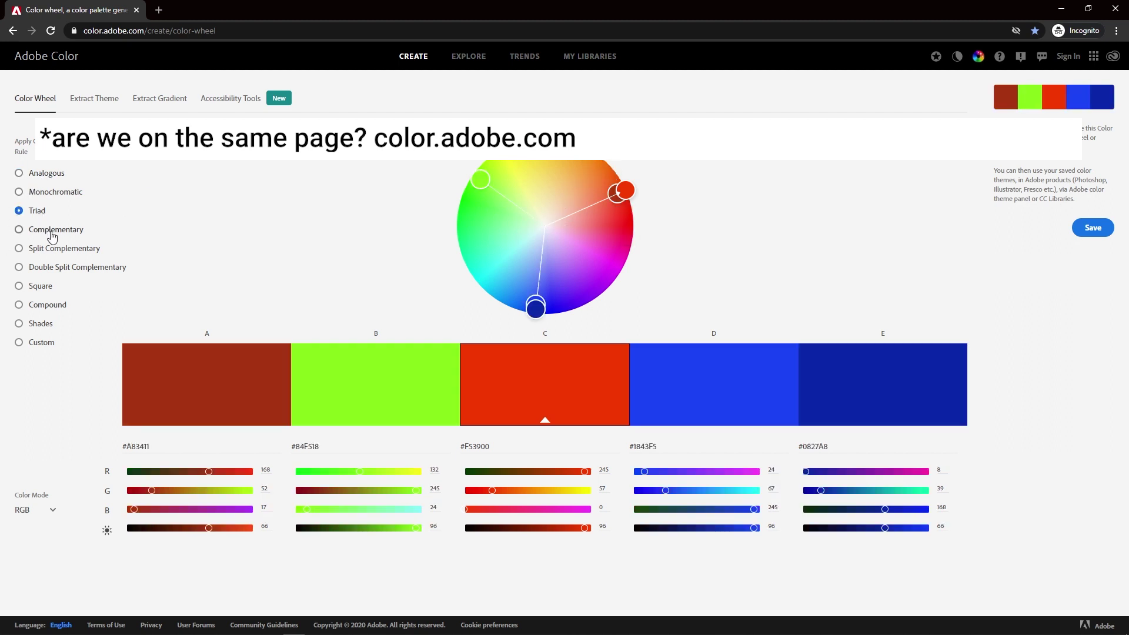
pyautogui.click(51, 236)
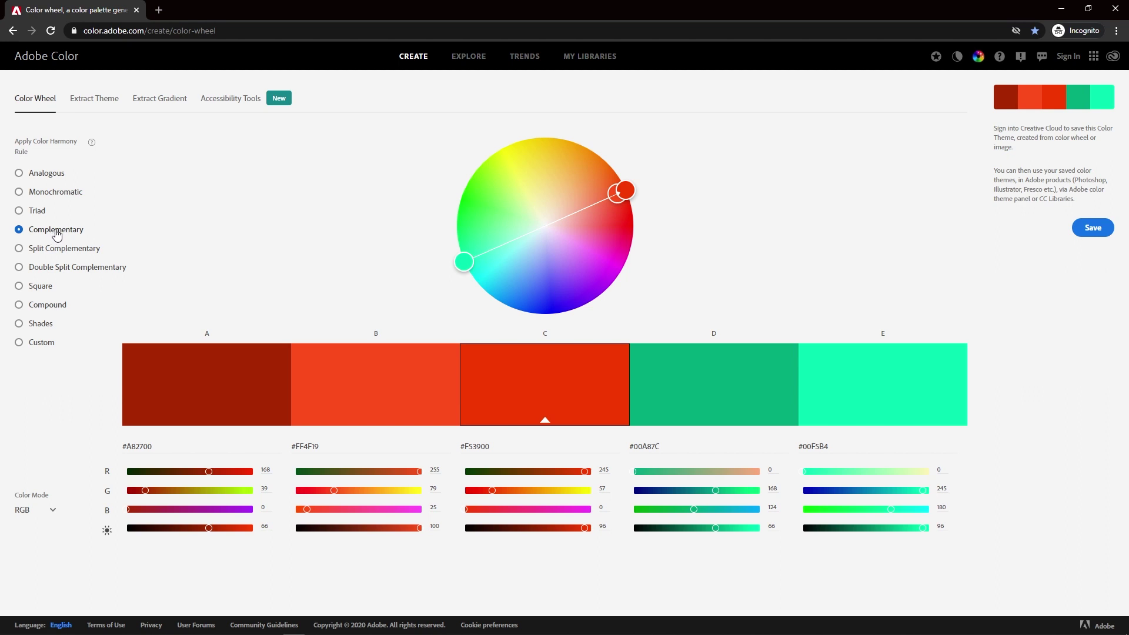
pyautogui.click(45, 289)
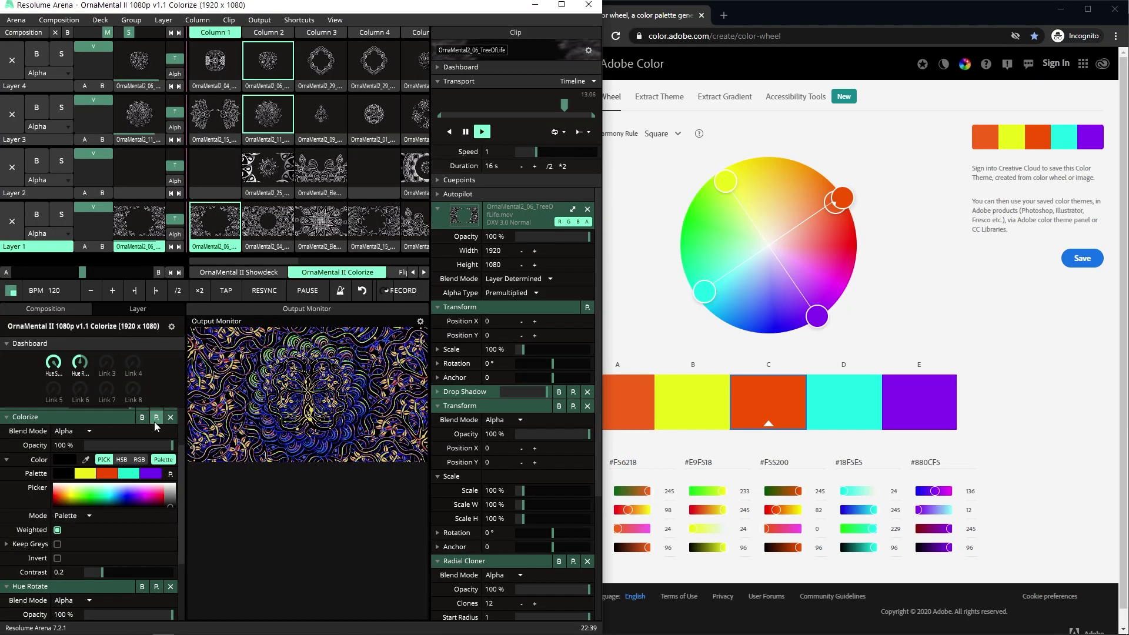
# Step: Apply a preset palette to Colorize and collapse its colour settings
pyautogui.click(155, 419)
pyautogui.click(183, 453)
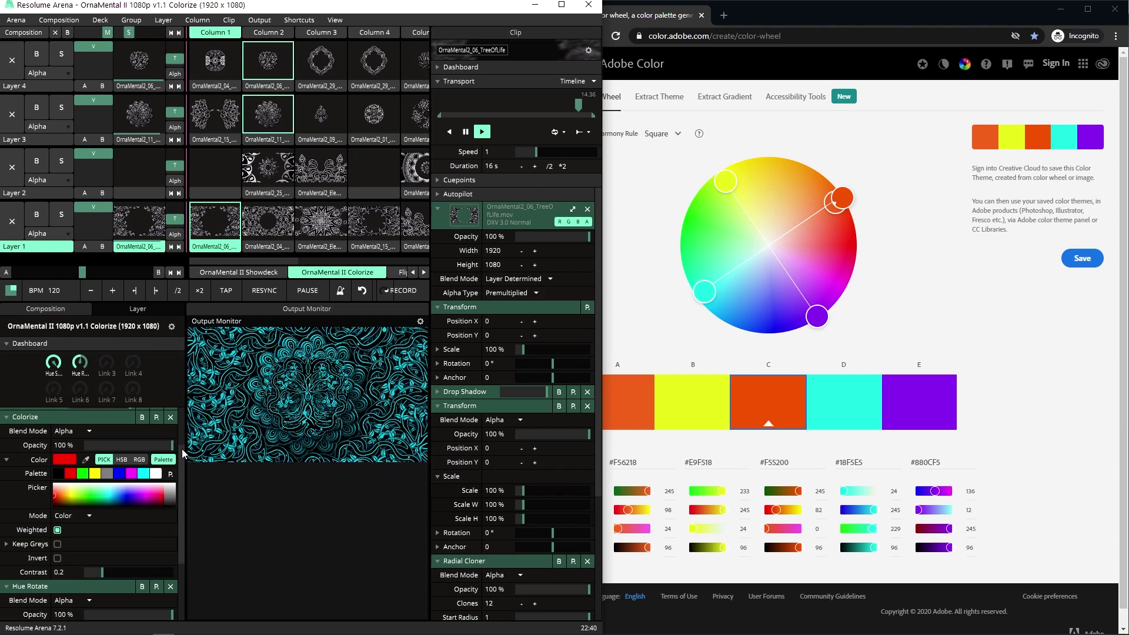
pyautogui.click(37, 460)
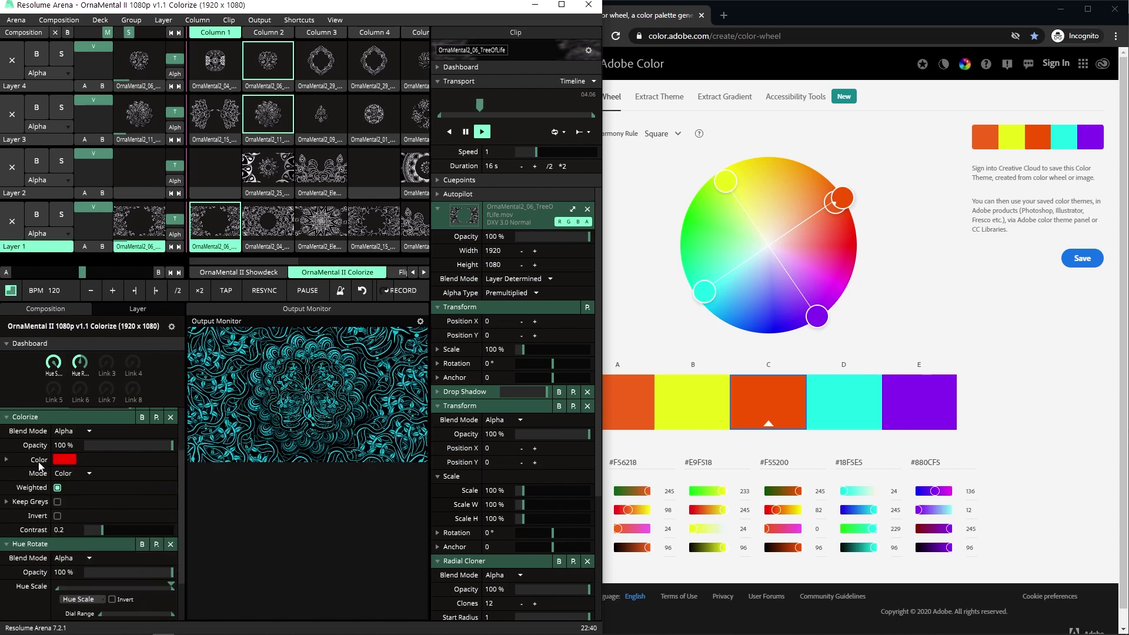
# Step: Switch Colorize Mode to Palette and remove all colours from its palette
pyautogui.click(70, 474)
pyautogui.click(83, 499)
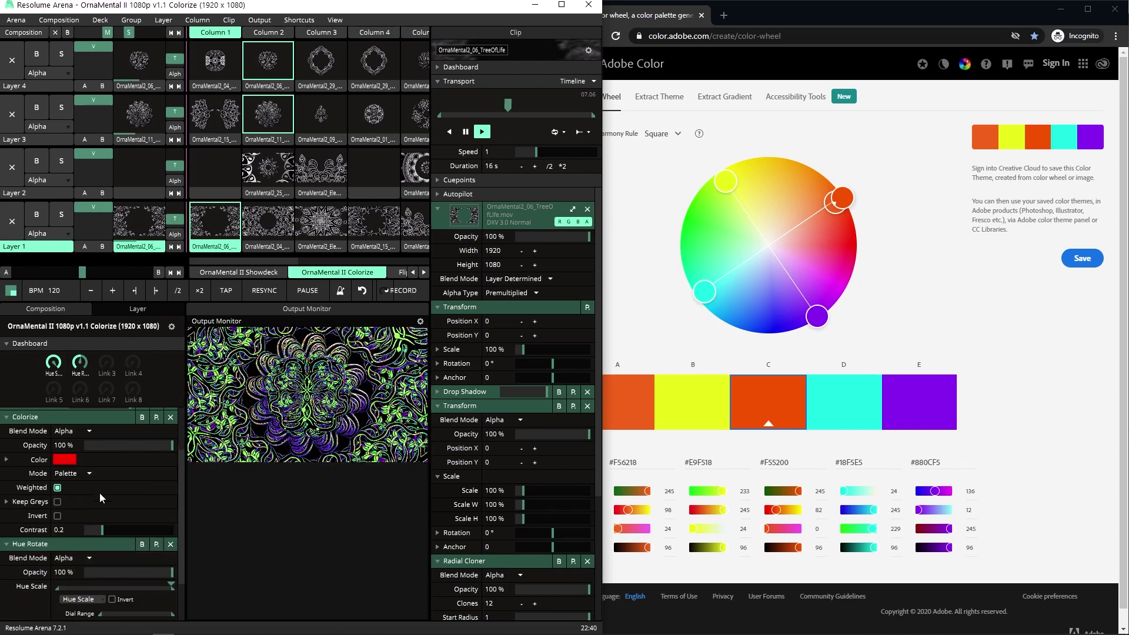
pyautogui.click(82, 461)
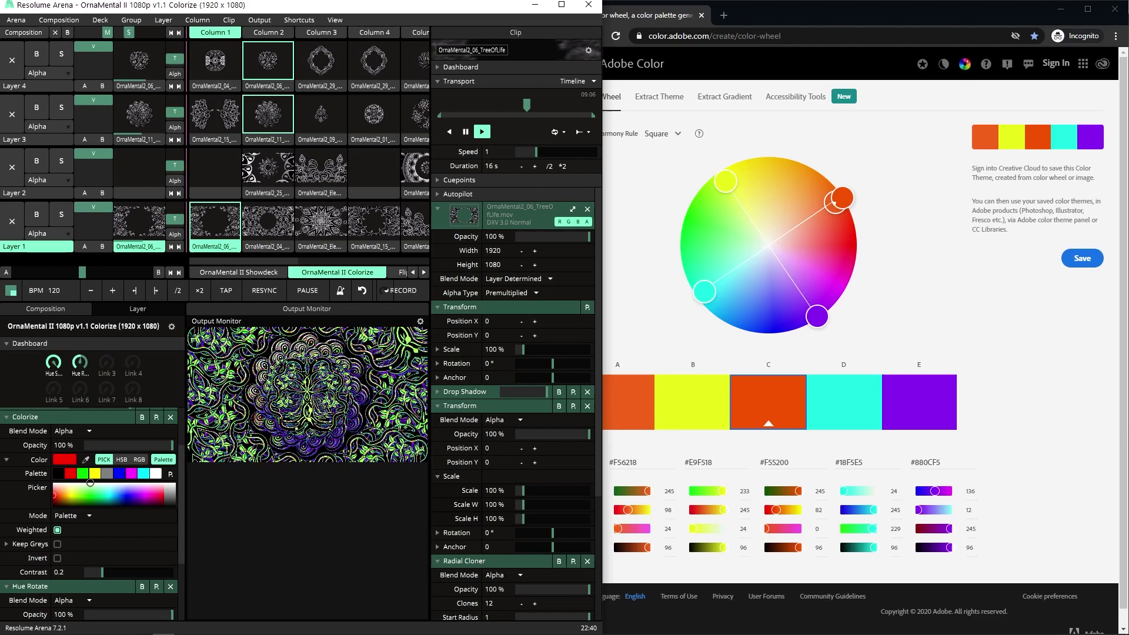
pyautogui.rightClick(140, 475)
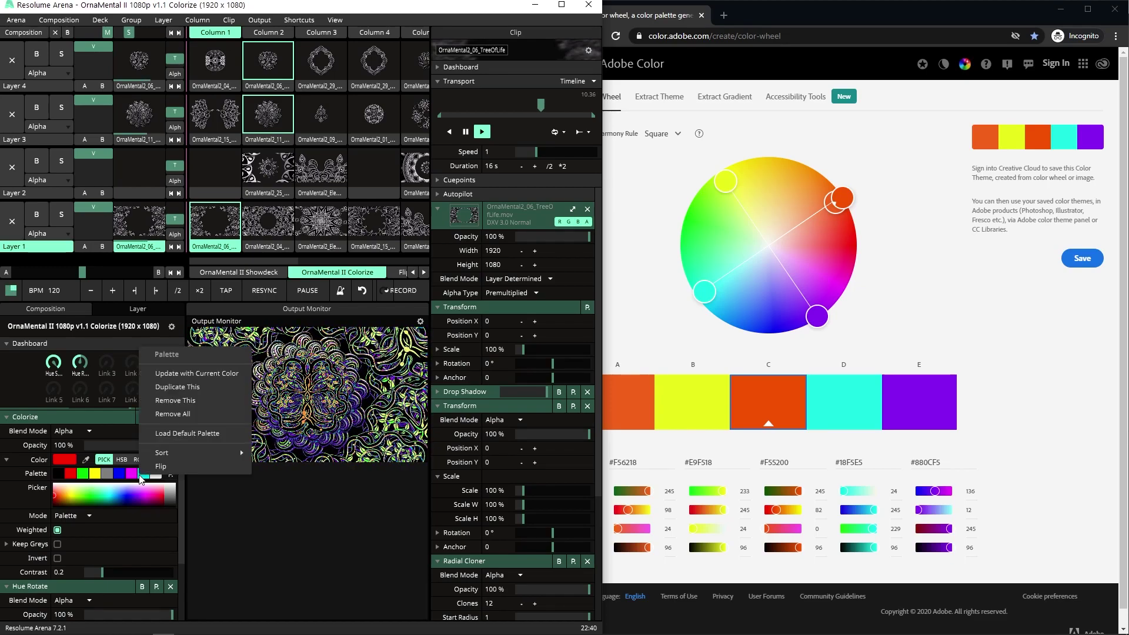
pyautogui.click(174, 415)
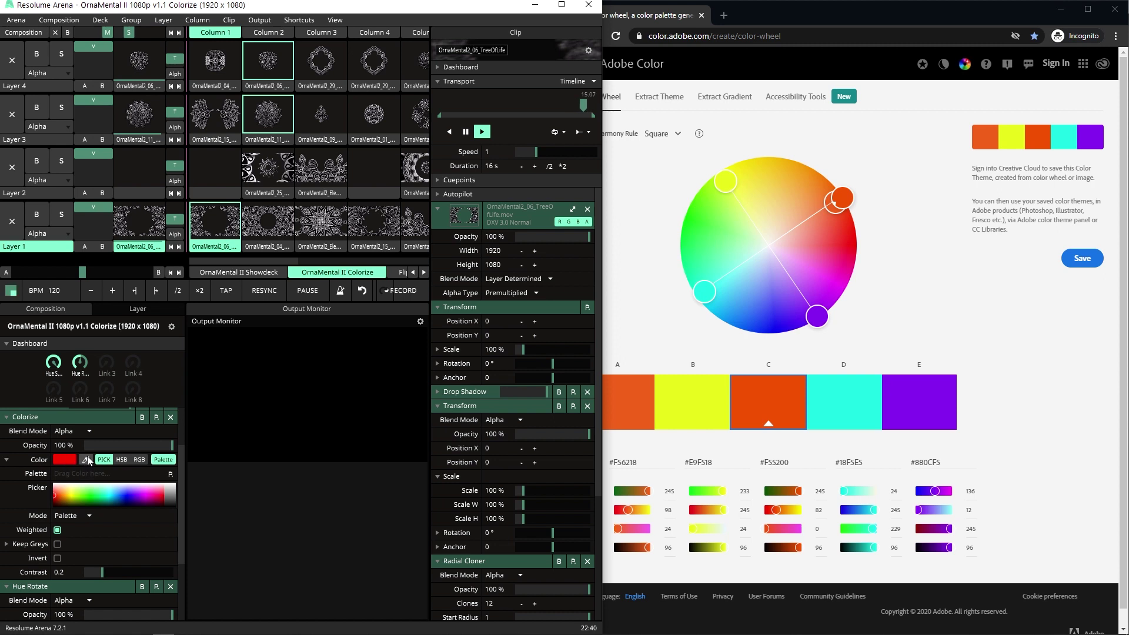
# Step: Eyedrop purple, orange and yellow from Adobe Color into the palette, then insert black first
pyautogui.click(902, 377)
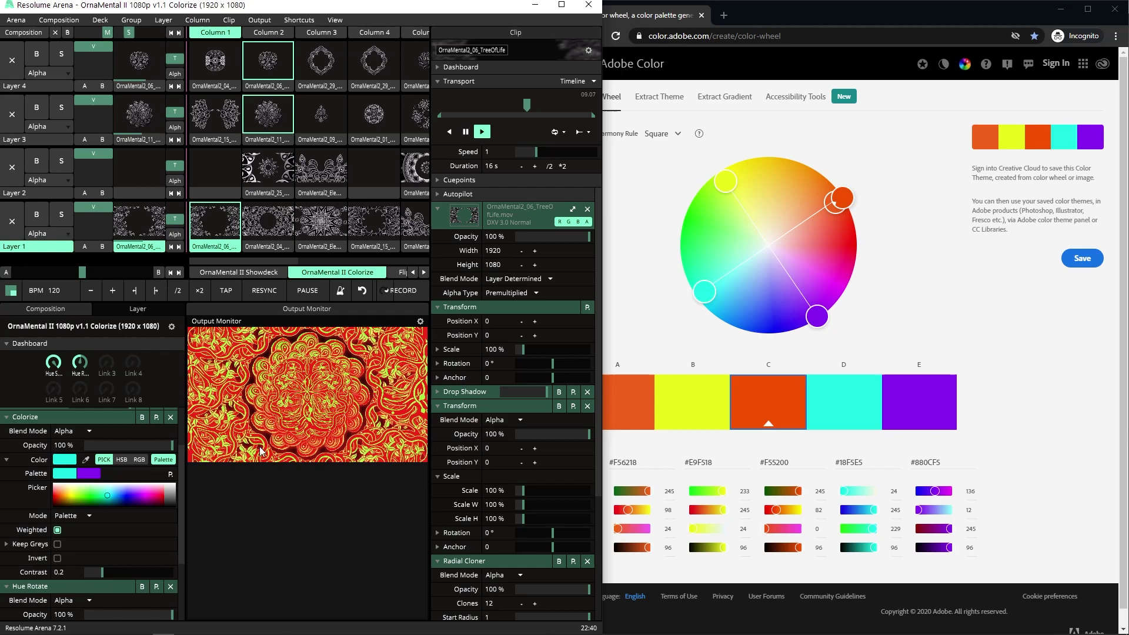
pyautogui.click(86, 459)
pyautogui.click(765, 392)
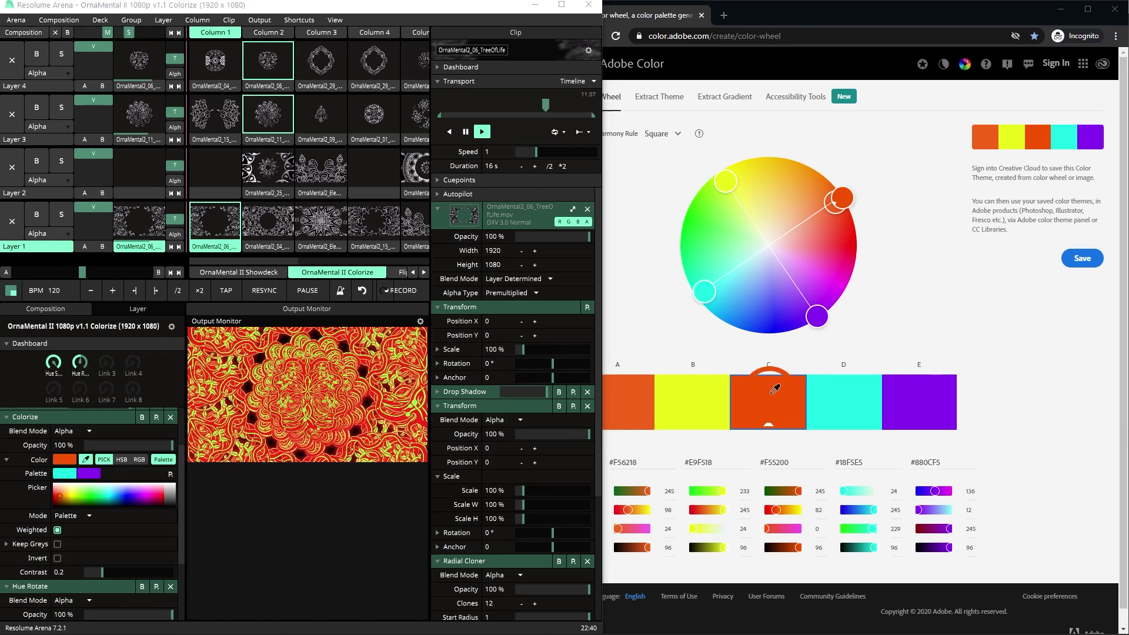
pyautogui.moveTo(64, 459); pyautogui.dragTo(57, 474)
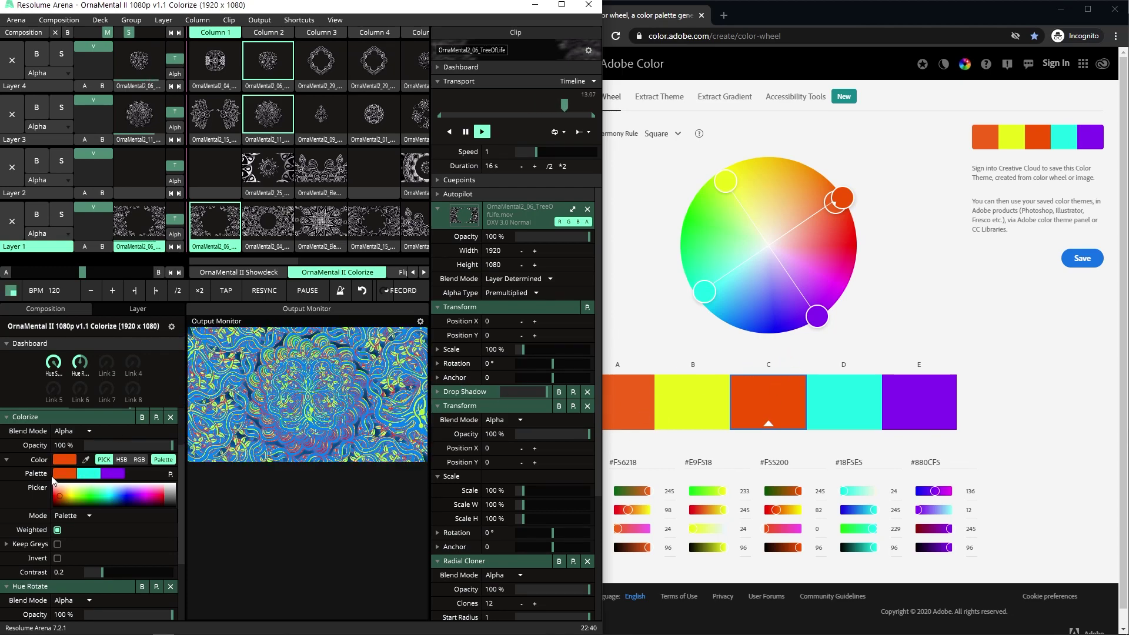
pyautogui.click(86, 459)
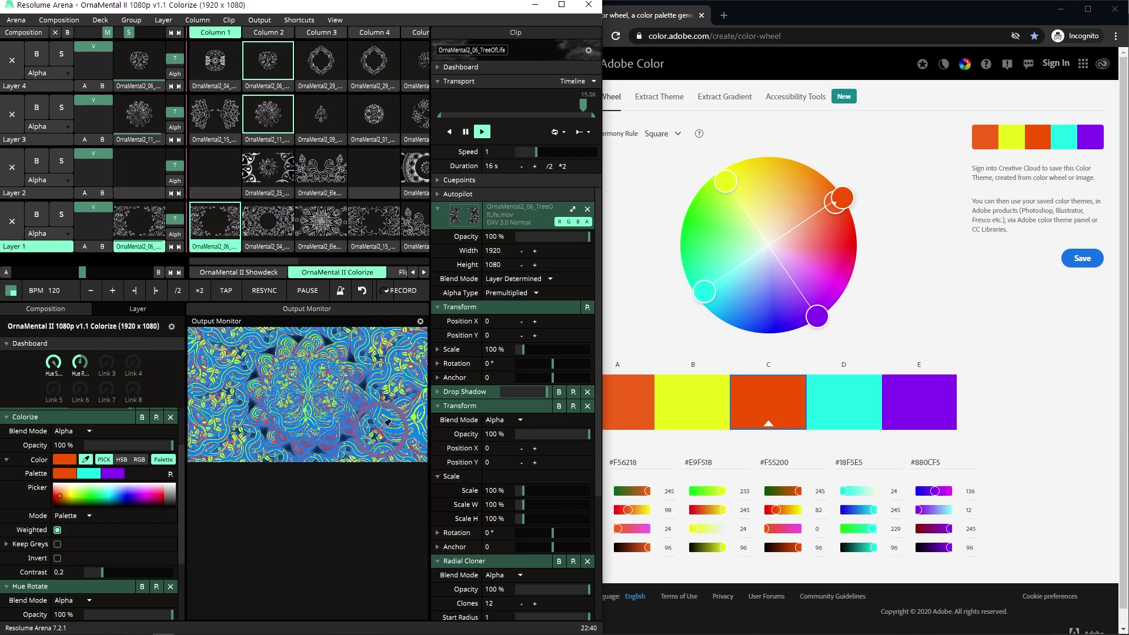
pyautogui.click(694, 396)
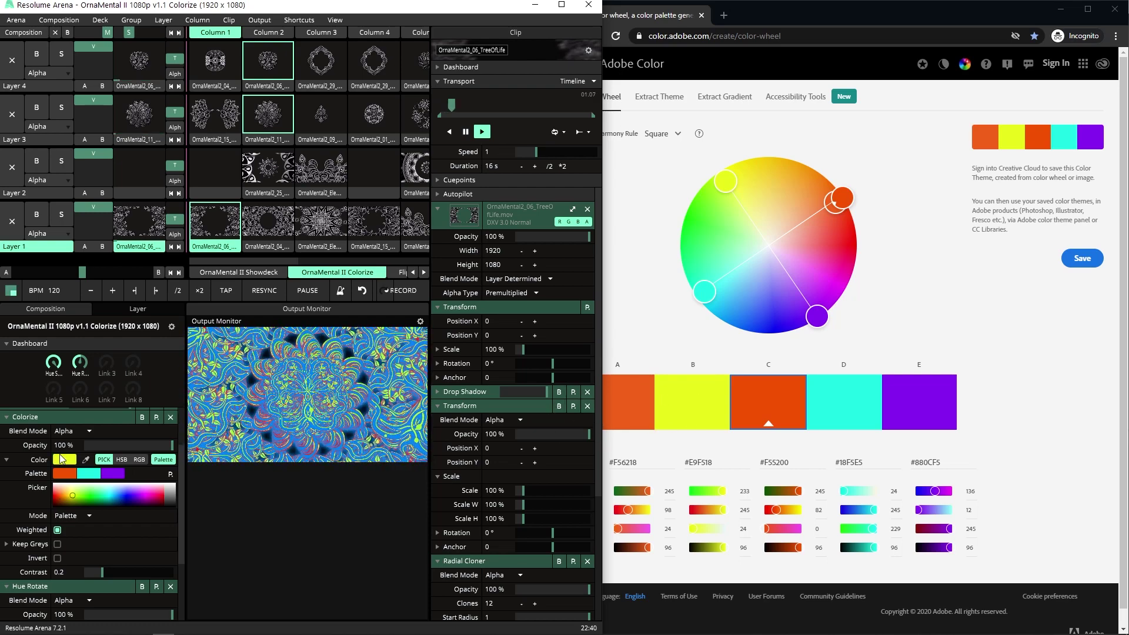
pyautogui.moveTo(58, 463); pyautogui.dragTo(55, 469)
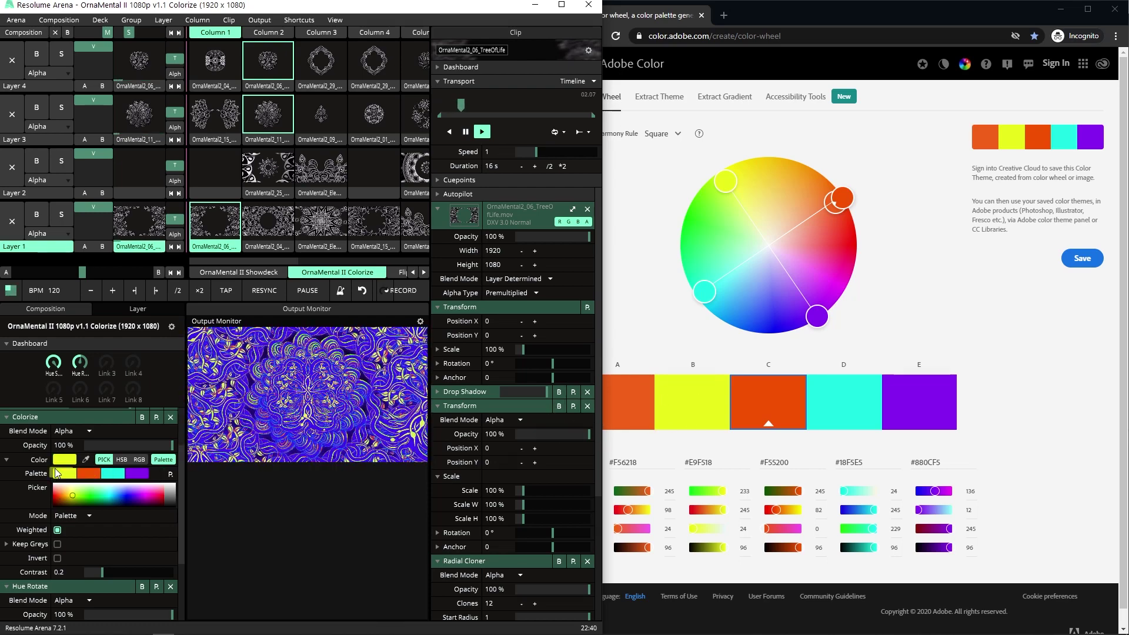
pyautogui.click(87, 460)
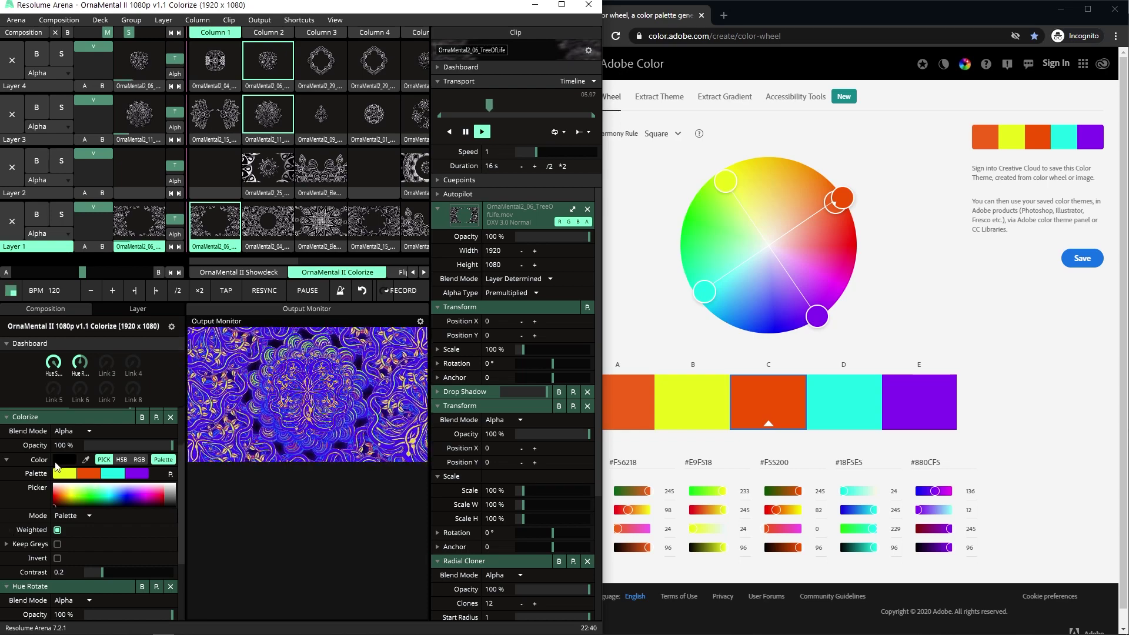
pyautogui.moveTo(64, 460); pyautogui.dragTo(55, 477)
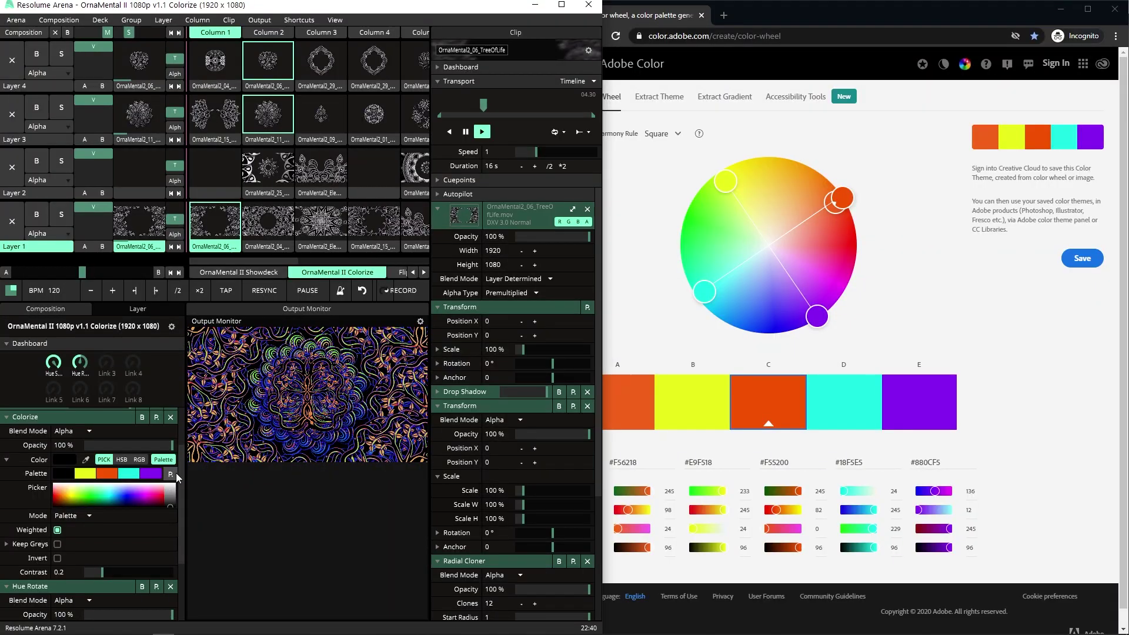
# Step: Save the palette as a preset named ColorizeTut and confirm it appears among the presets
pyautogui.click(174, 473)
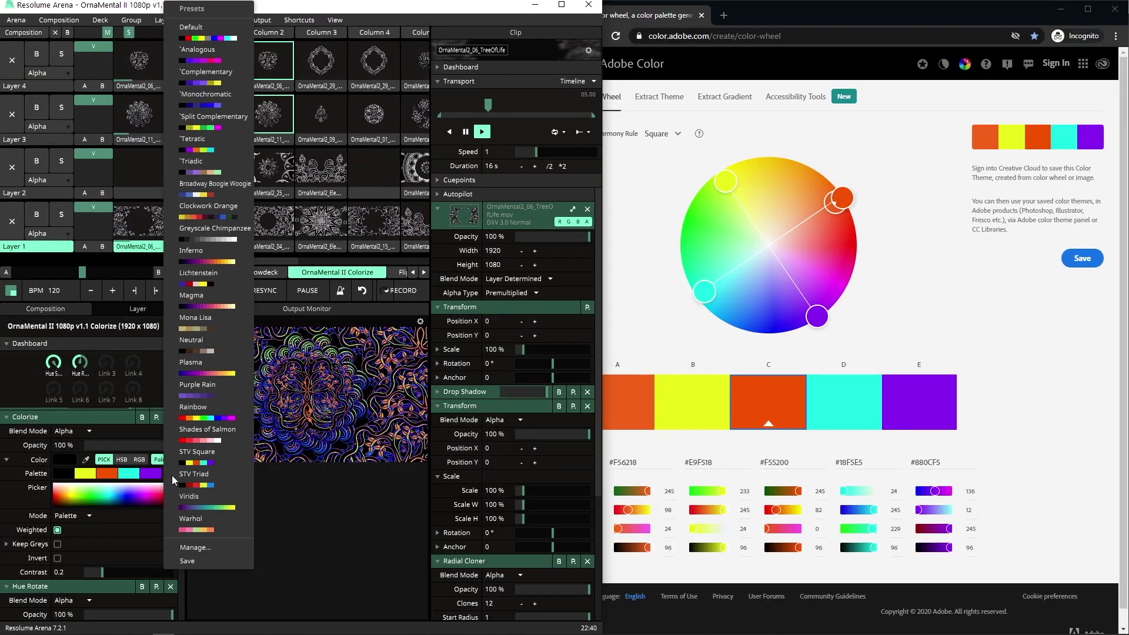
pyautogui.click(204, 559)
pyautogui.write('l')
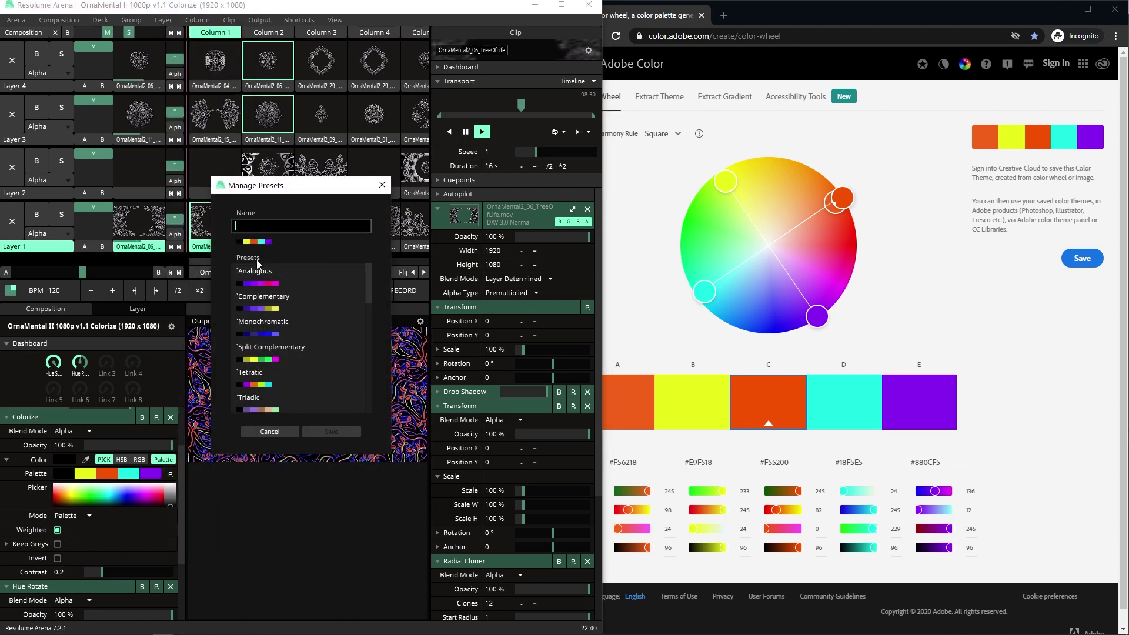
pyautogui.write('C')
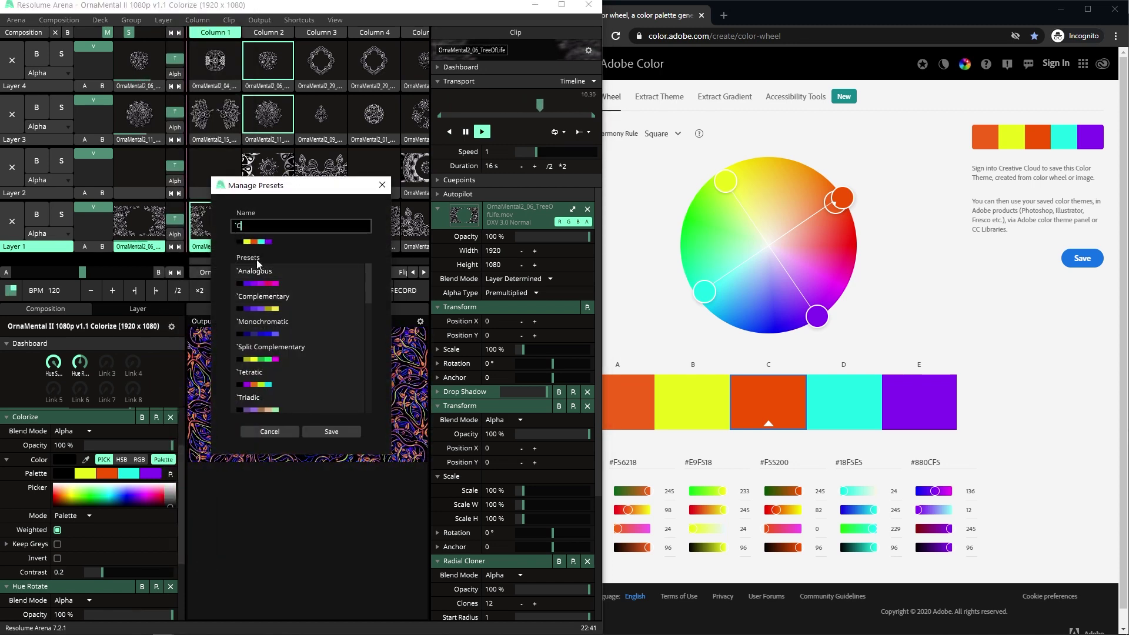
pyautogui.write('olorizeTut')
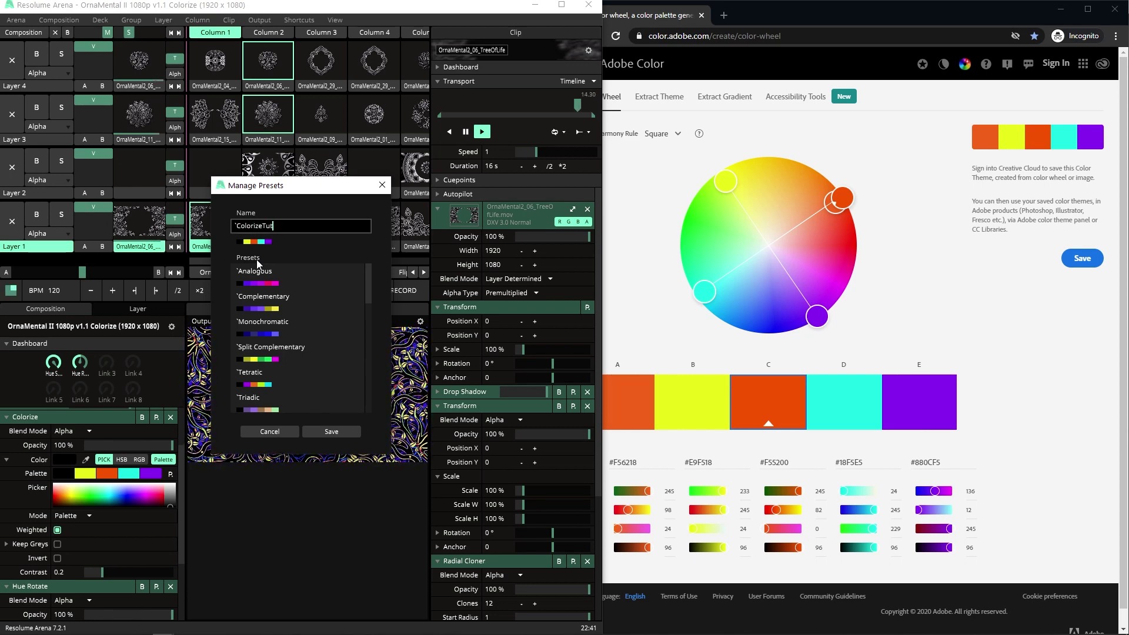
pyautogui.press('Return')
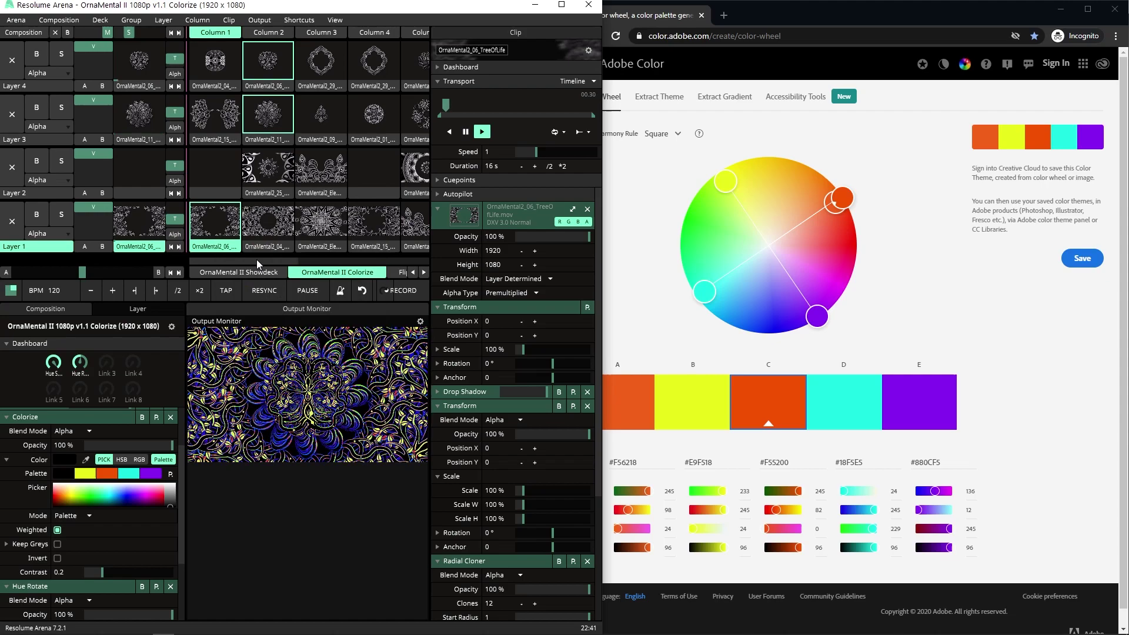
pyautogui.click(170, 474)
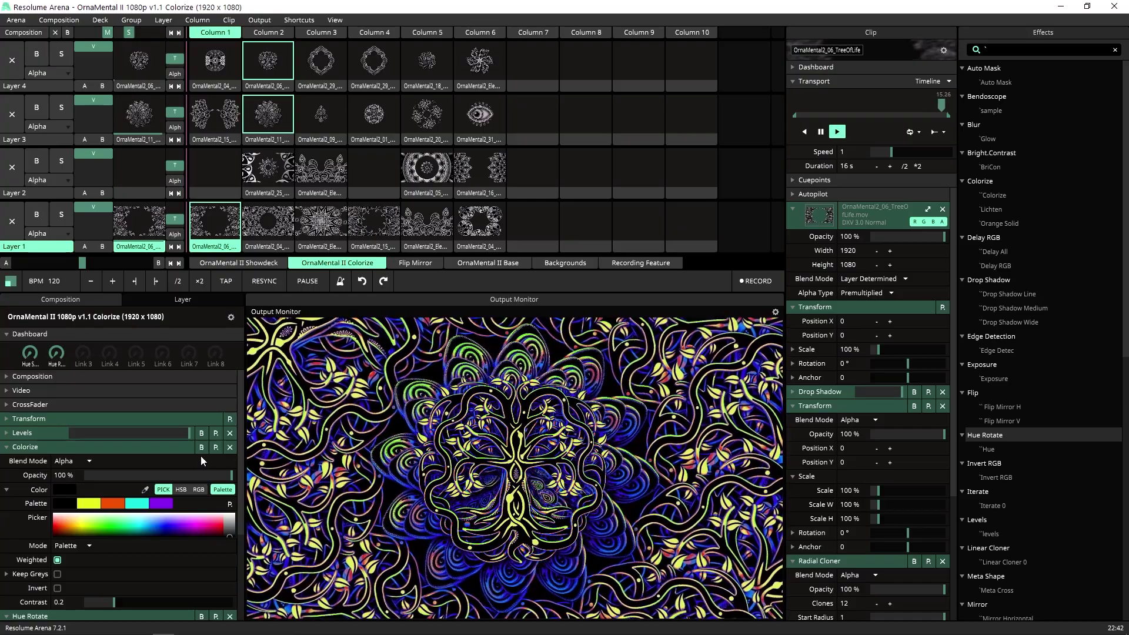
# Step: Reset the Hue Rotate effect to its default settings
pyautogui.scroll(-3, 200, 456)
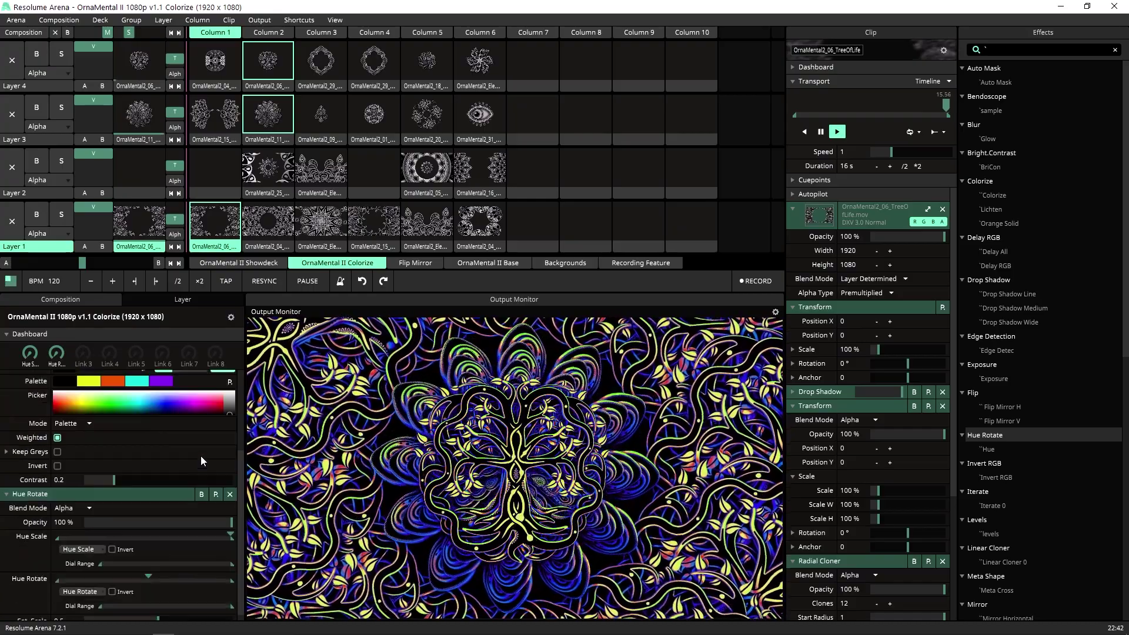
pyautogui.click(215, 494)
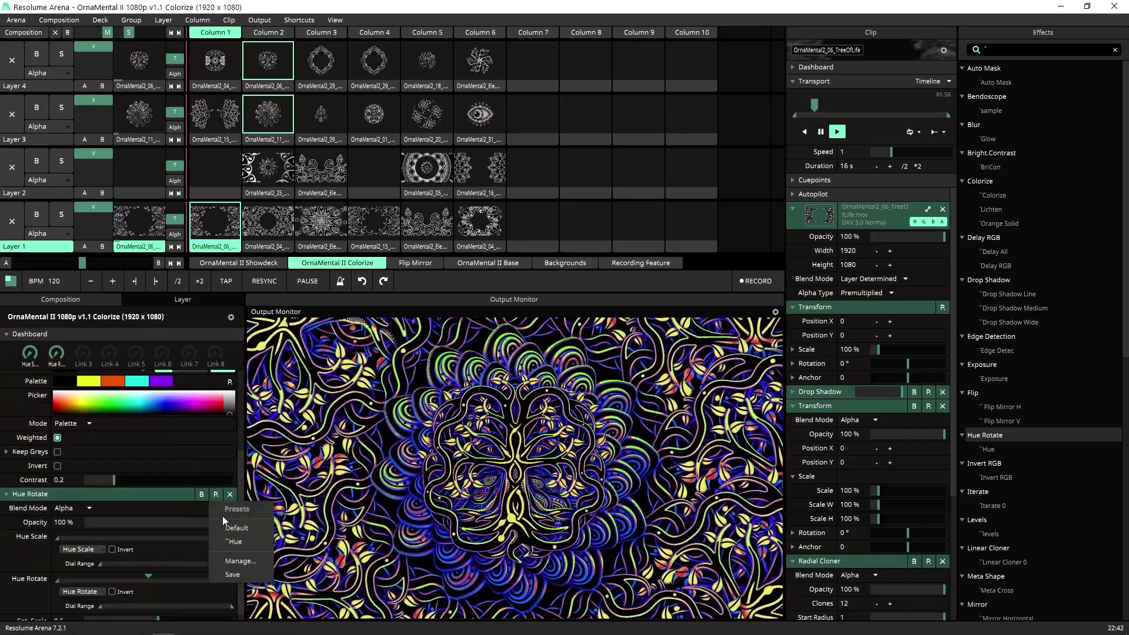
pyautogui.click(233, 527)
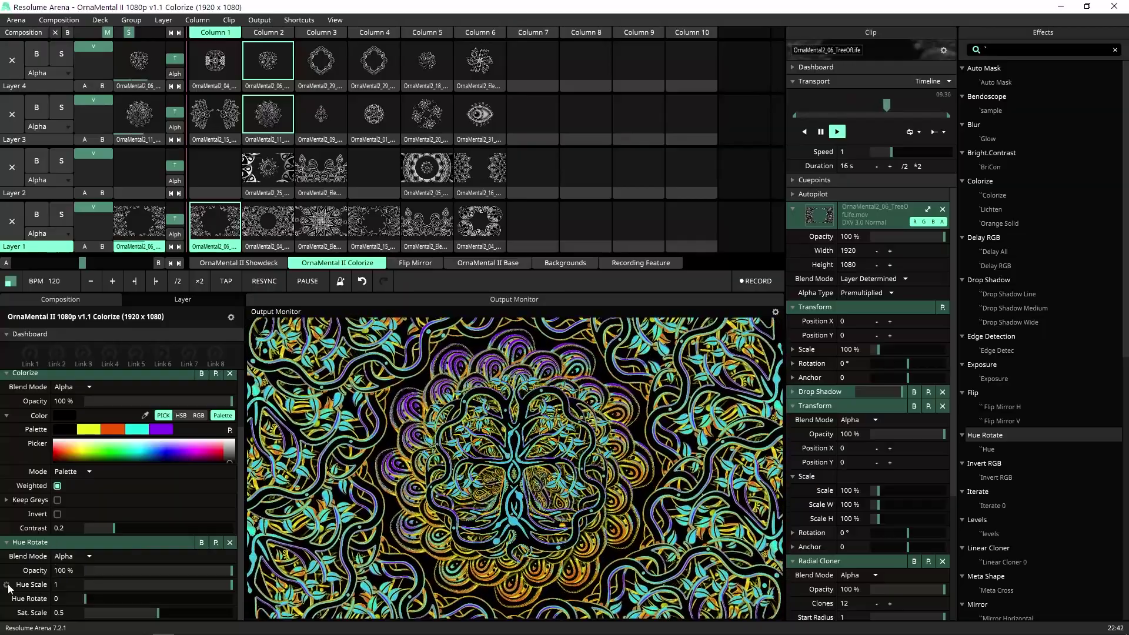
# Step: Link Hue Scale to dashboard knob 1 and Hue Rotate to dashboard Link 2
pyautogui.rightClick(9, 584)
pyautogui.click(47, 509)
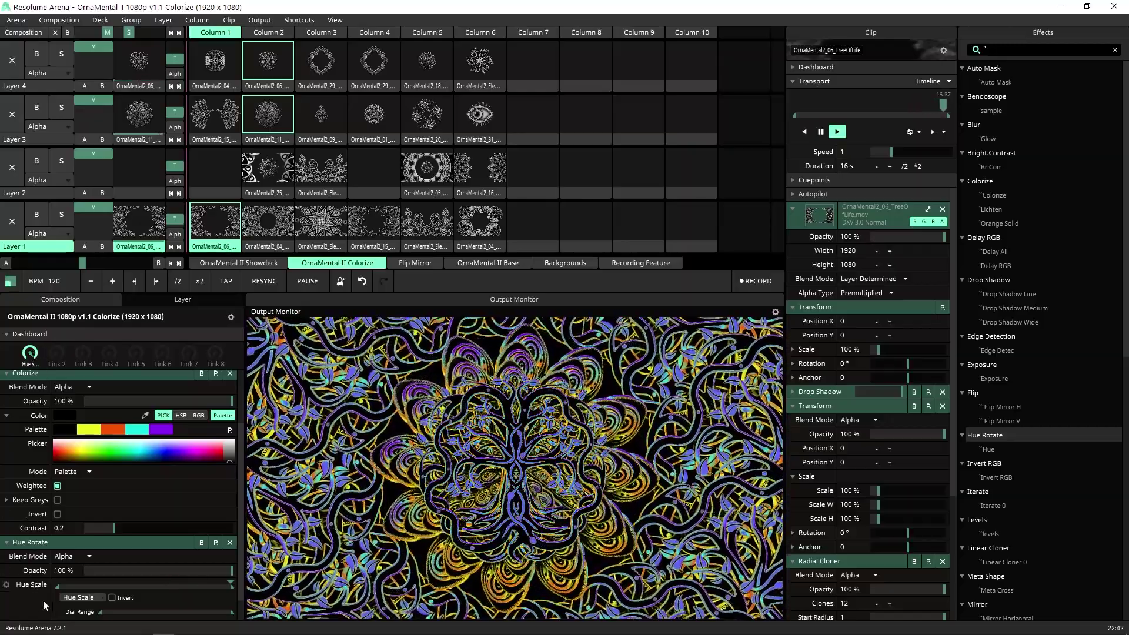
pyautogui.scroll(-2, 19, 597)
pyautogui.rightClick(8, 599)
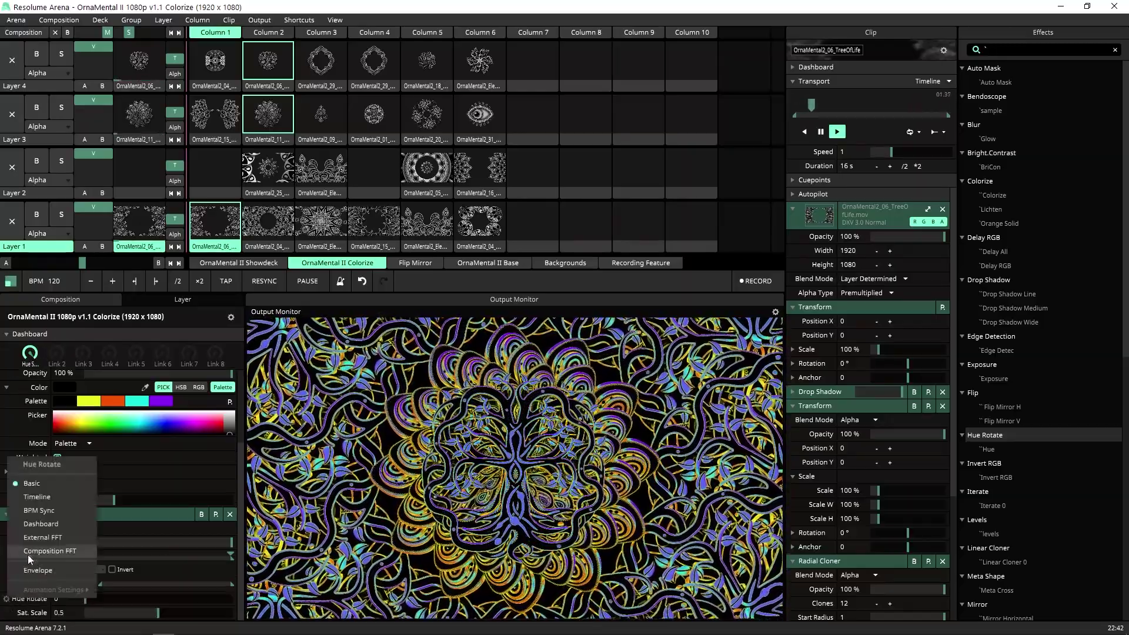
pyautogui.click(36, 523)
pyautogui.scroll(-2, 44, 586)
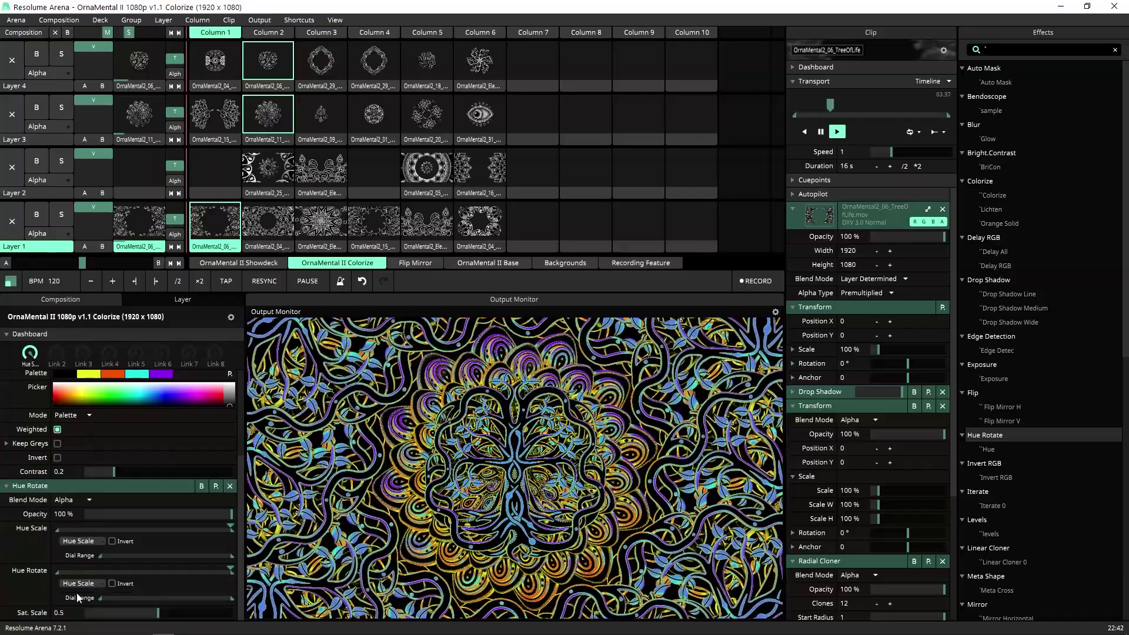
pyautogui.click(79, 583)
pyautogui.click(90, 502)
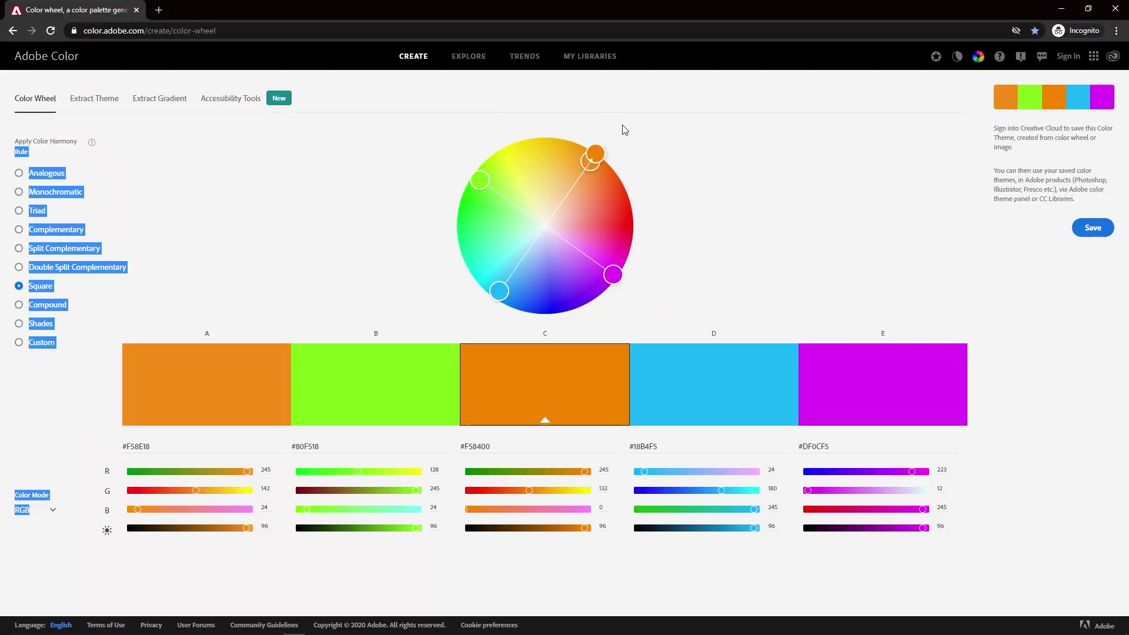
# Step: Switch to Analogous harmony and stretch it from orange #FF880D to purple #B301FA
pyautogui.click(641, 144)
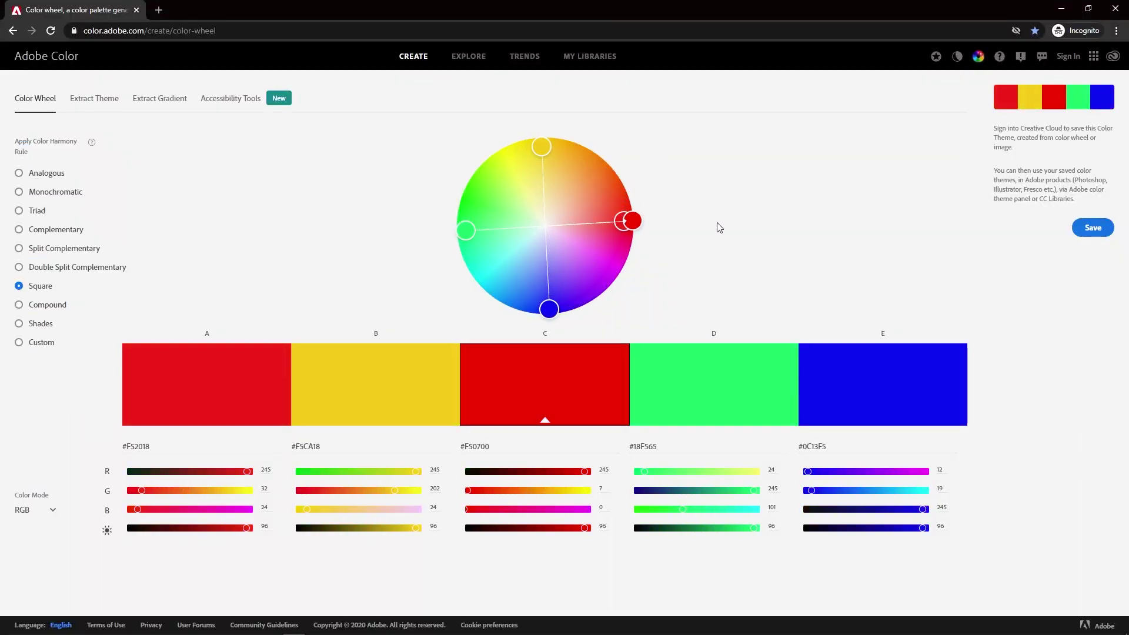
pyautogui.click(54, 176)
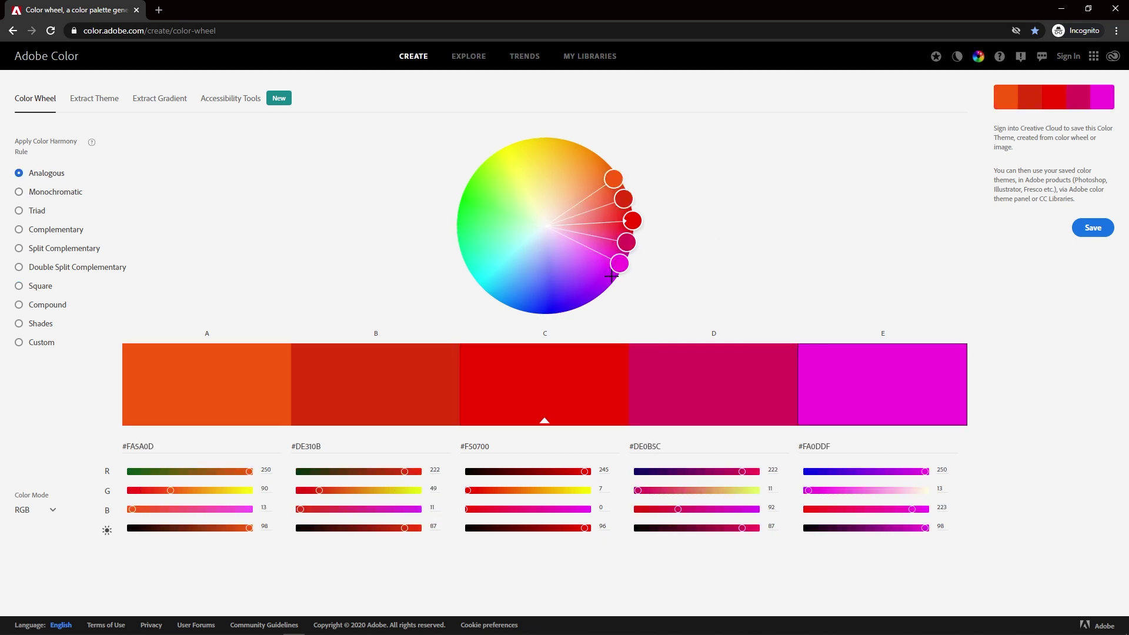
pyautogui.moveTo(612, 276); pyautogui.dragTo(573, 331)
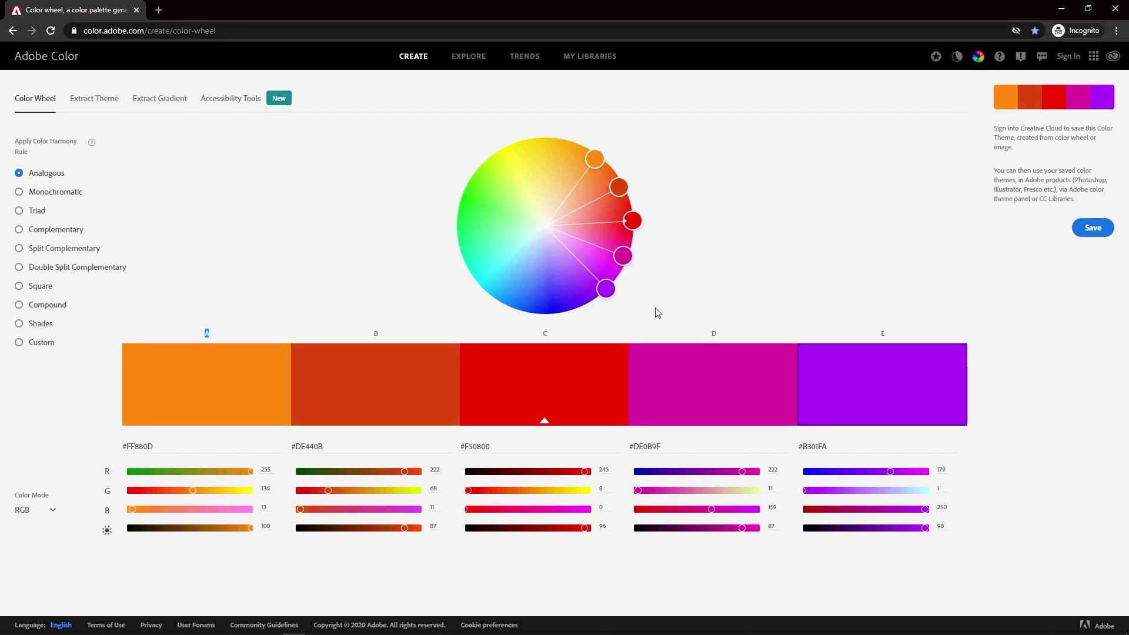
pyautogui.moveTo(663, 298)
pyautogui.mouseDown()
pyautogui.moveTo(679, 230)
pyautogui.moveTo(664, 302)
pyautogui.mouseUp()
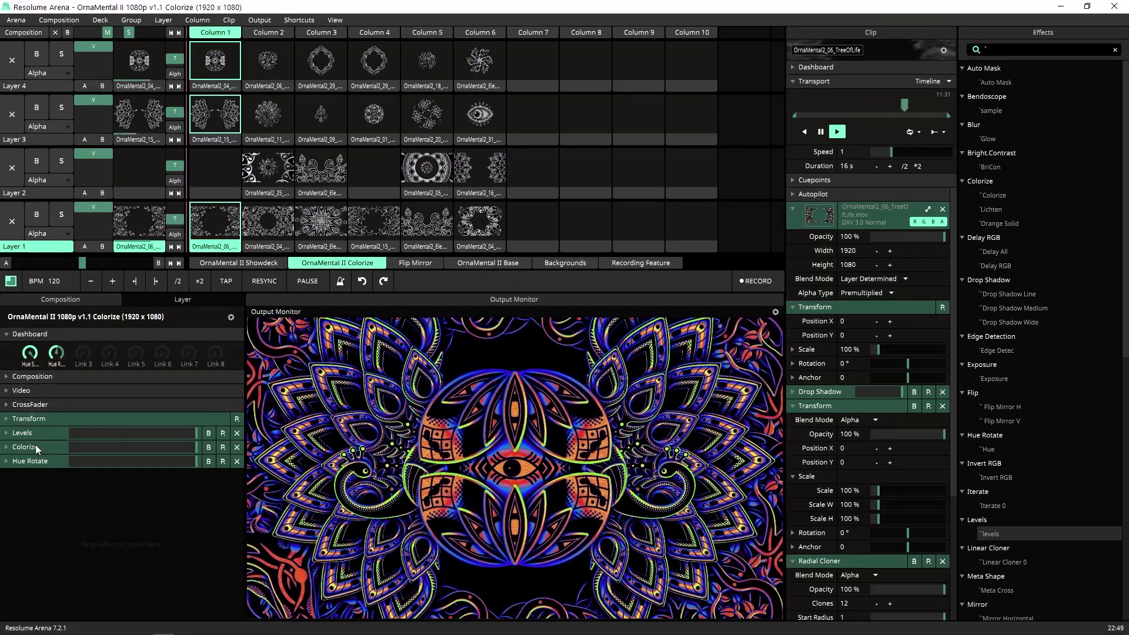
# Step: Clear Layers 4 and 3, set Levels to Ratio 0.58 and Base 0.43, and add a second Levels
pyautogui.click(12, 221)
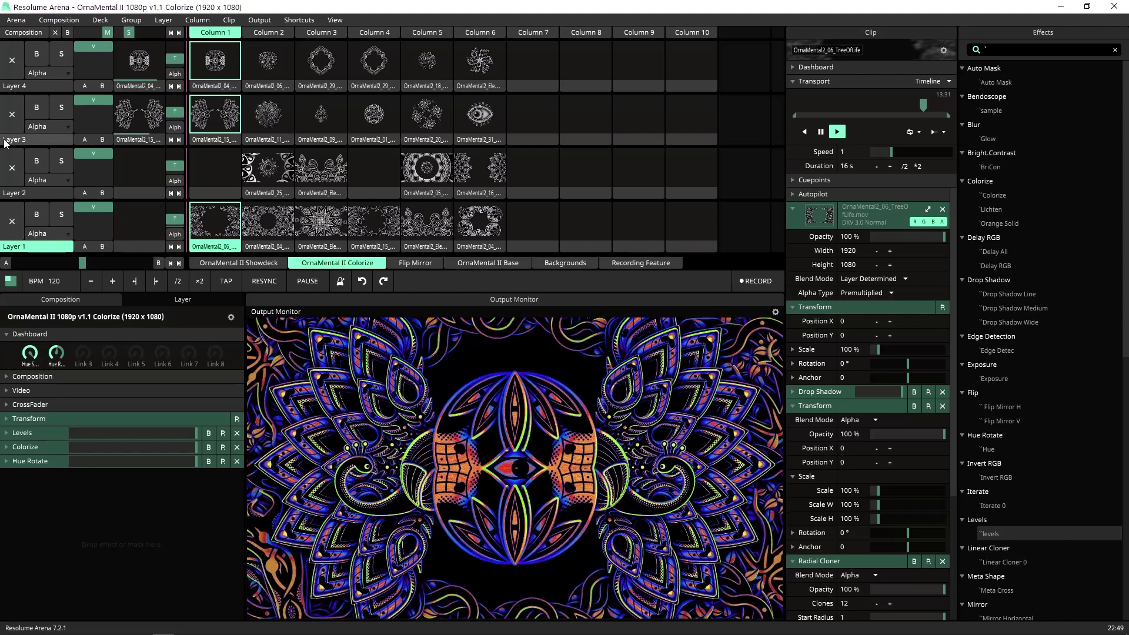
pyautogui.click(12, 114)
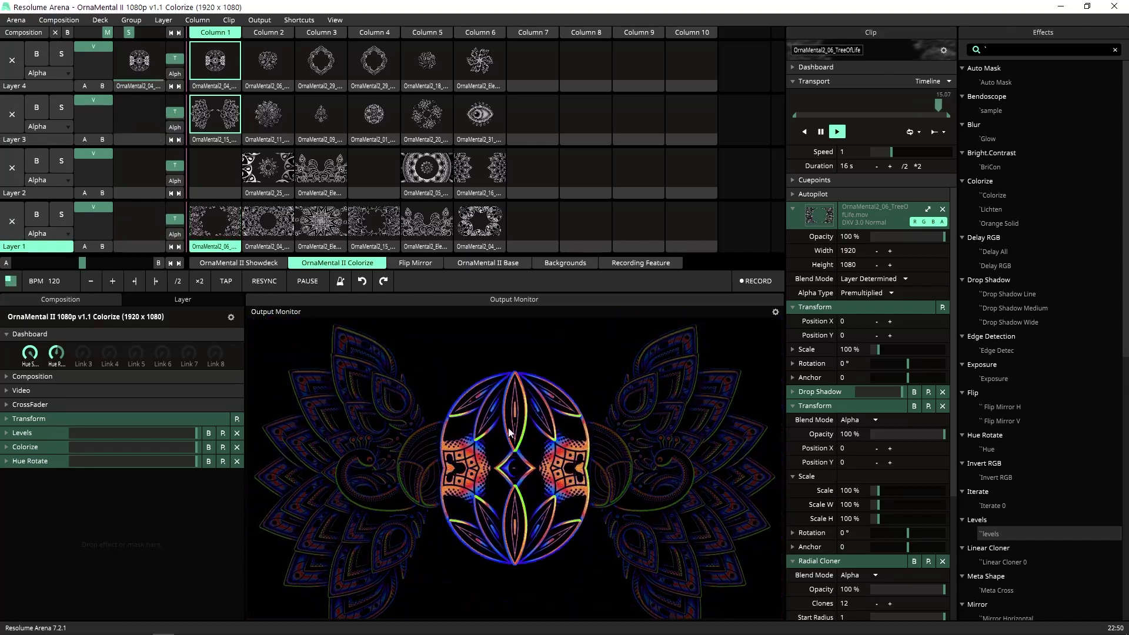
pyautogui.click(58, 431)
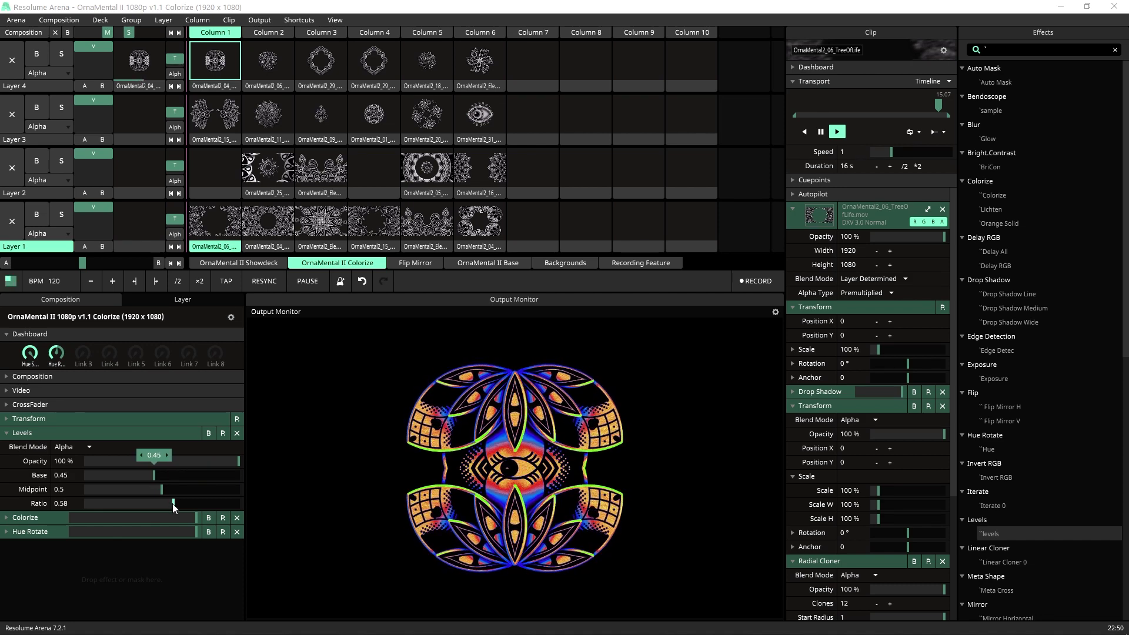
pyautogui.moveTo(169, 503); pyautogui.dragTo(172, 509)
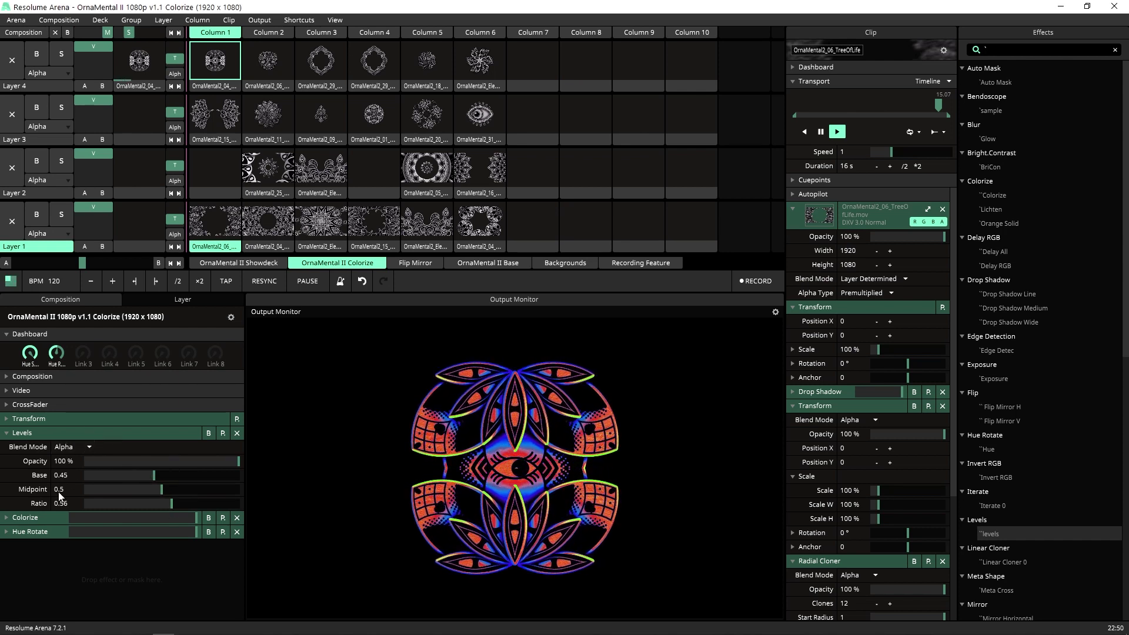
pyautogui.moveTo(153, 476); pyautogui.dragTo(154, 479)
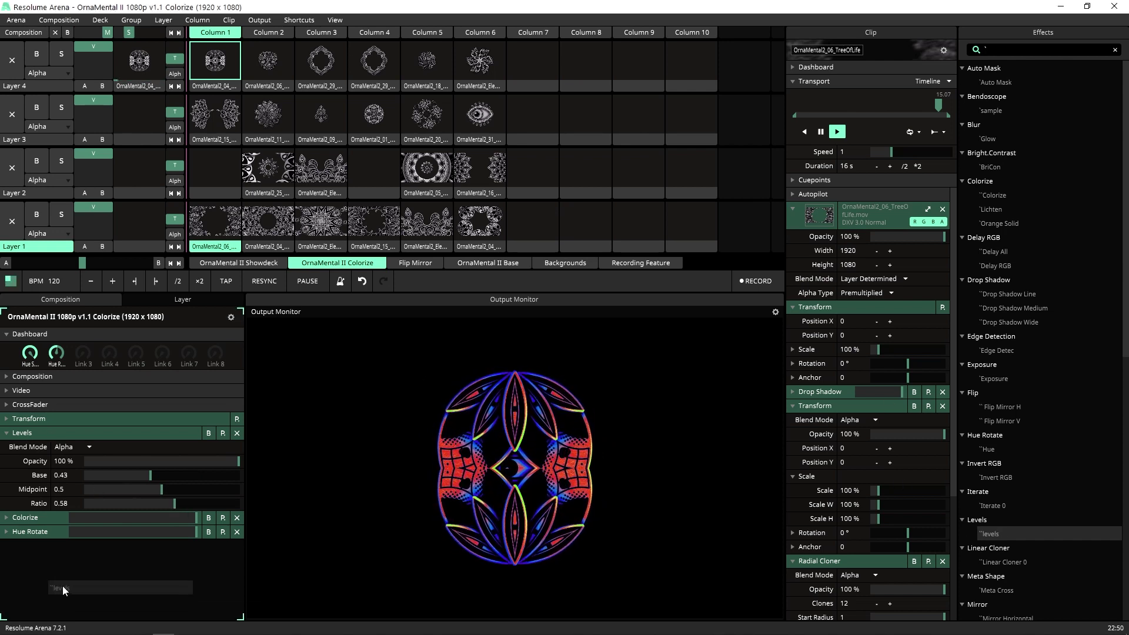
pyautogui.moveTo(64, 590); pyautogui.dragTo(65, 586)
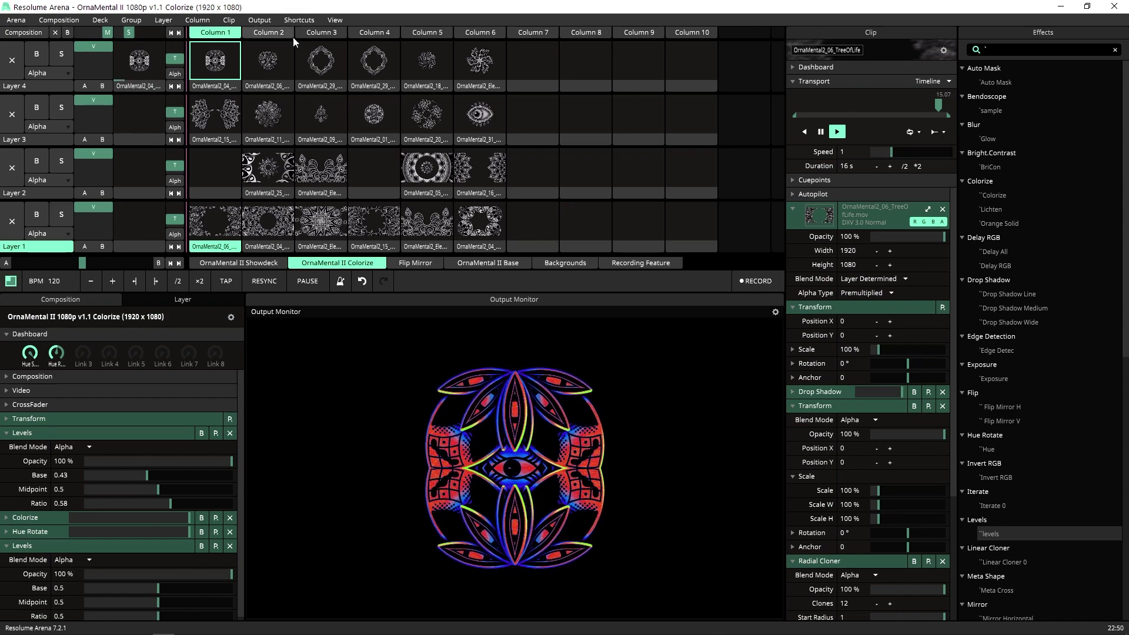
# Step: Launch the third clip column and lower the second Levels Base from 0.5 to 0.45
pyautogui.click(308, 34)
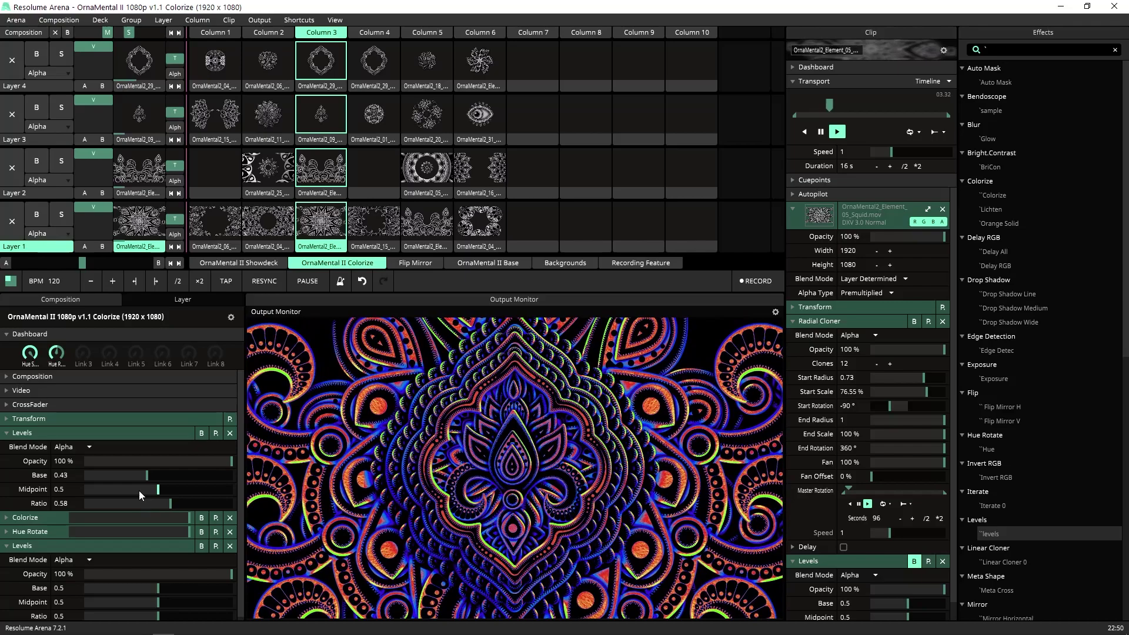
pyautogui.scroll(-1, 138, 491)
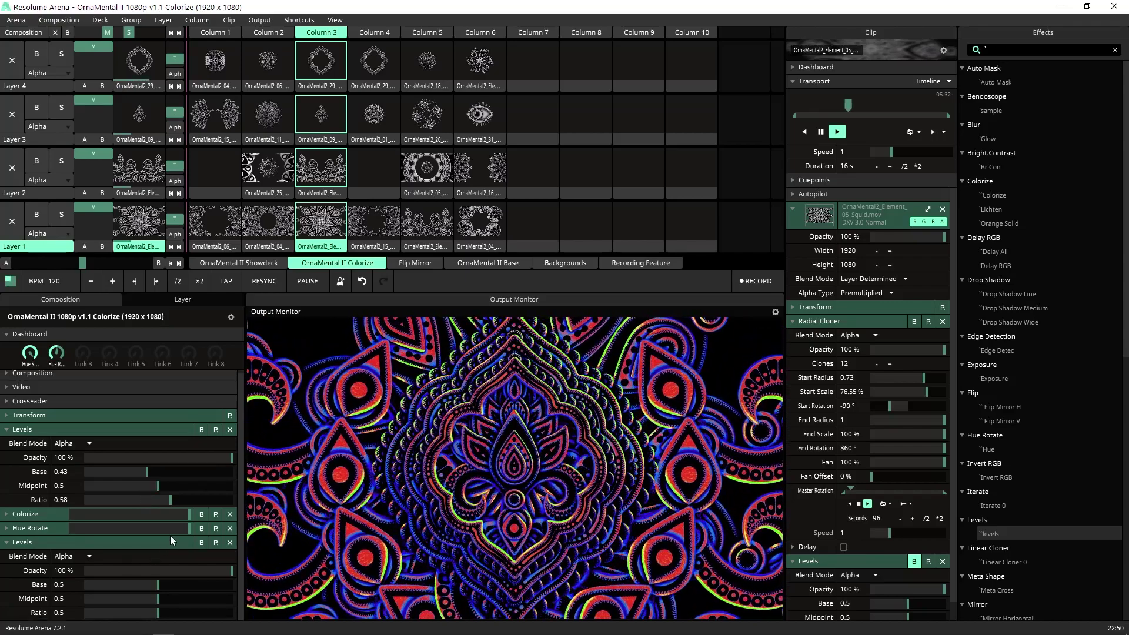
pyautogui.moveTo(159, 585)
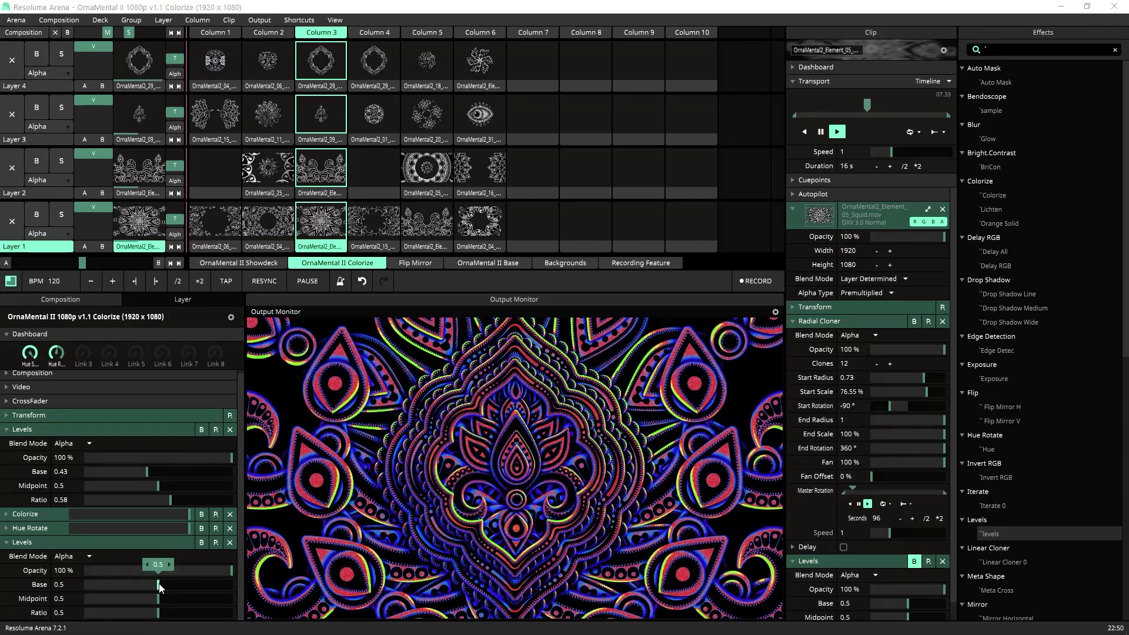
pyautogui.moveTo(159, 585); pyautogui.dragTo(167, 619)
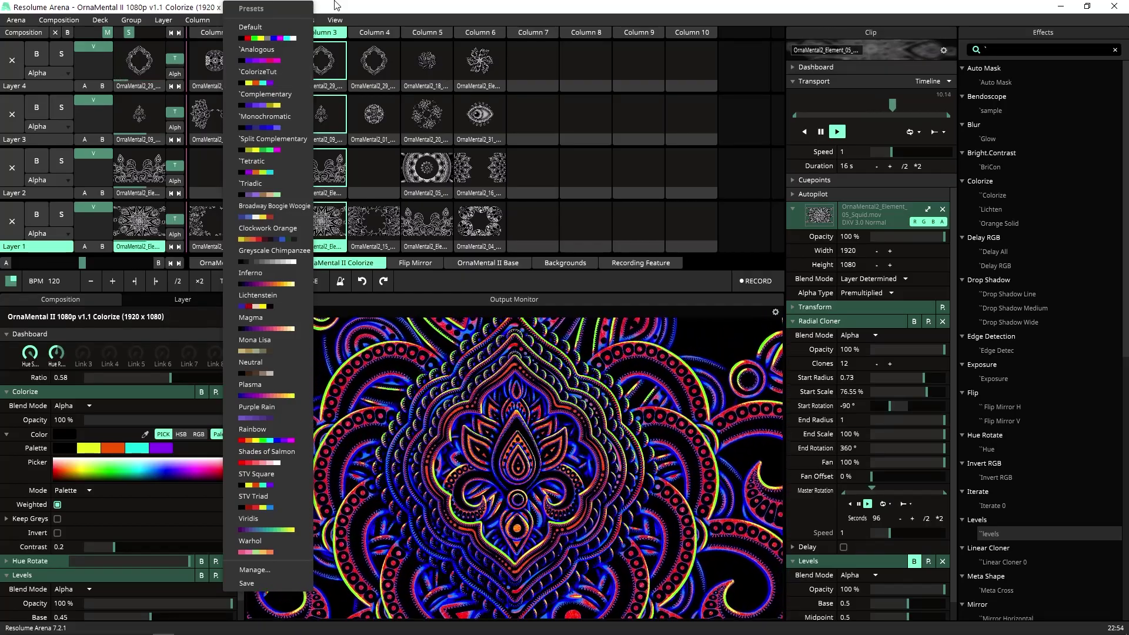
# Step: Open the Color Palettes preset folder via Manage… in the palette Presets menu
pyautogui.click(255, 570)
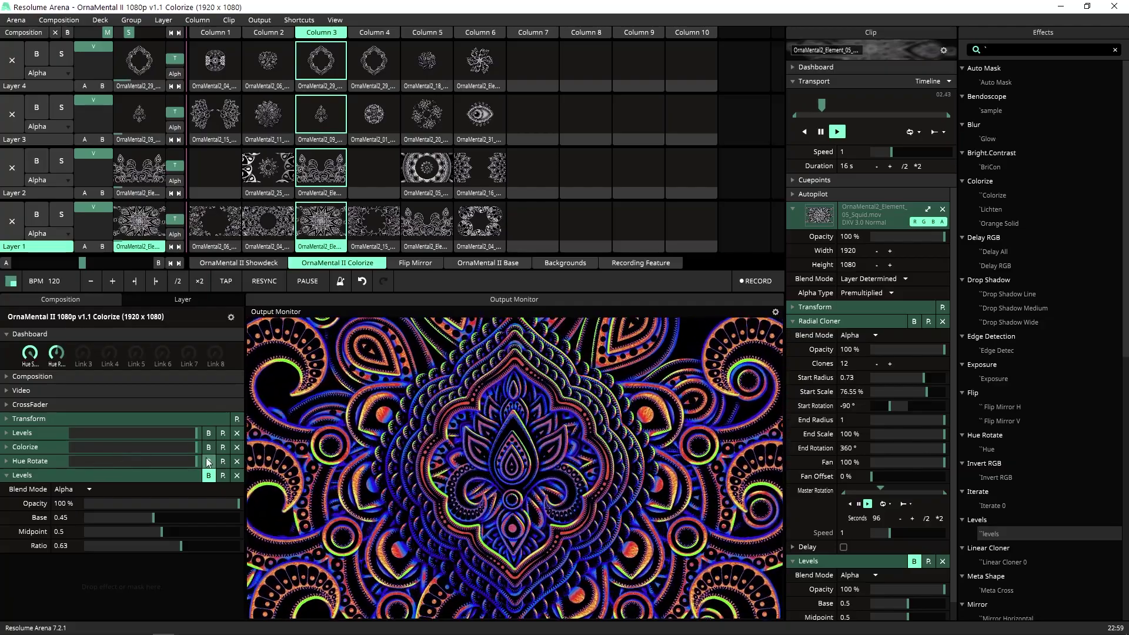
# Step: Bypass the composition's Colorize and Hue Rotate and re-enable both effects on Layer 4
pyautogui.click(208, 447)
pyautogui.click(208, 461)
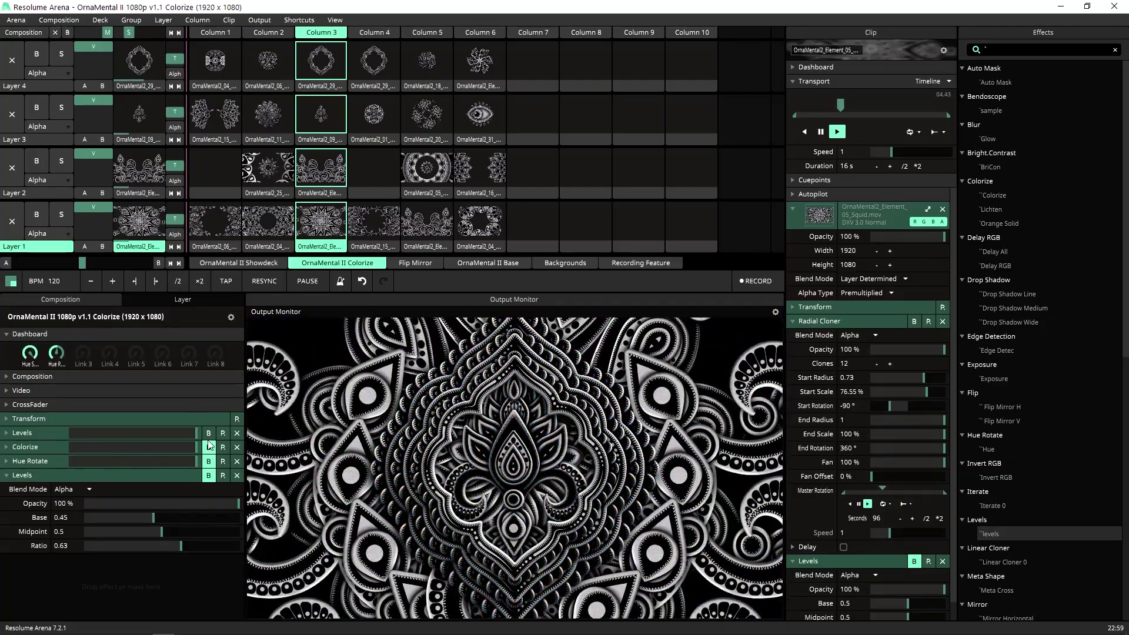
pyautogui.click(35, 85)
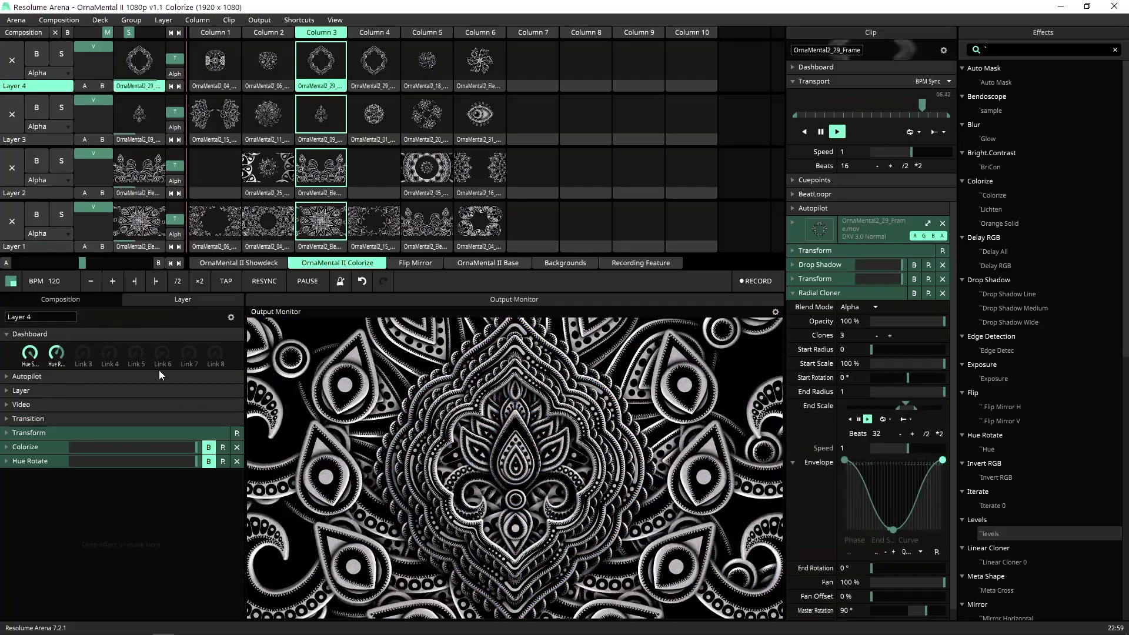
pyautogui.click(209, 447)
pyautogui.click(208, 461)
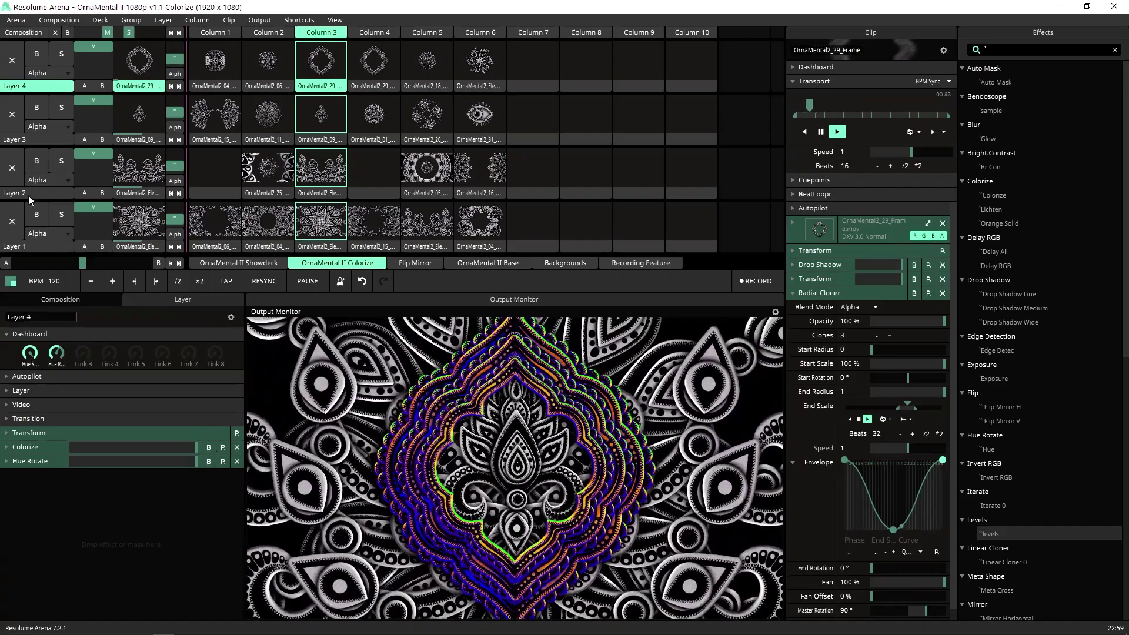
# Step: Turn on the layer-level Colorize and Hue Rotate effects for Layers 3, 2 and 1
pyautogui.click(37, 140)
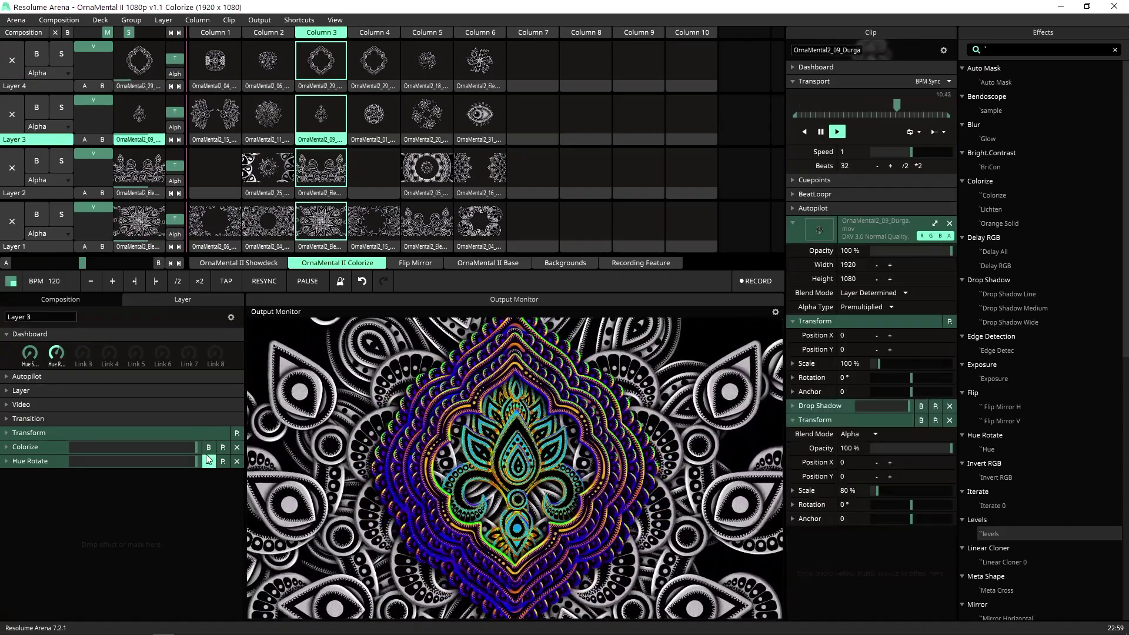
pyautogui.click(206, 451)
pyautogui.click(180, 450)
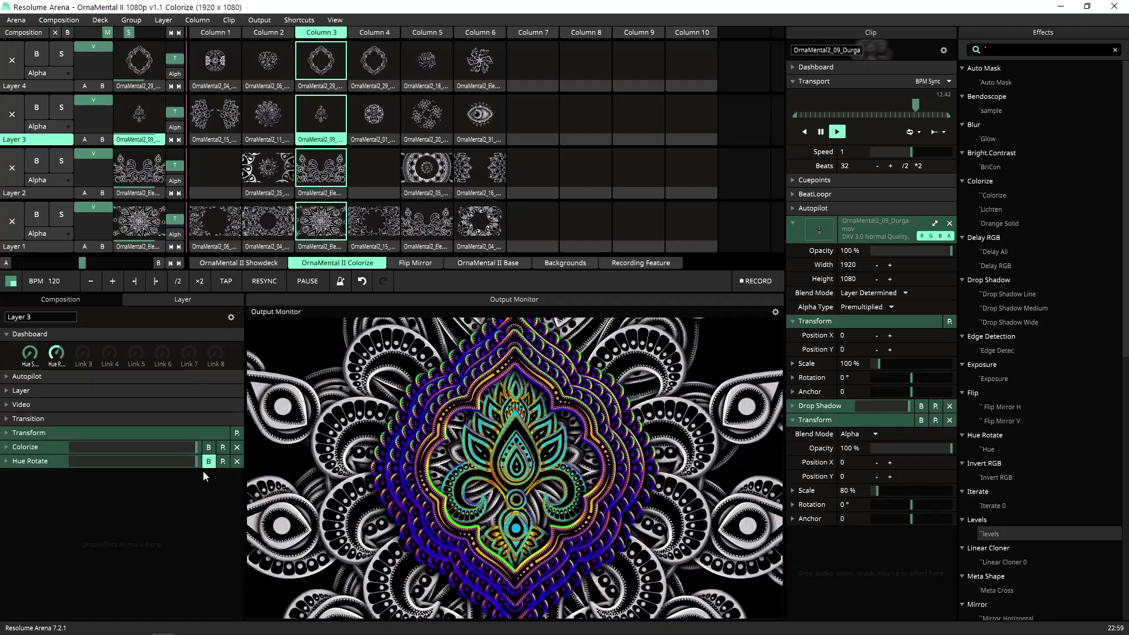
pyautogui.click(37, 193)
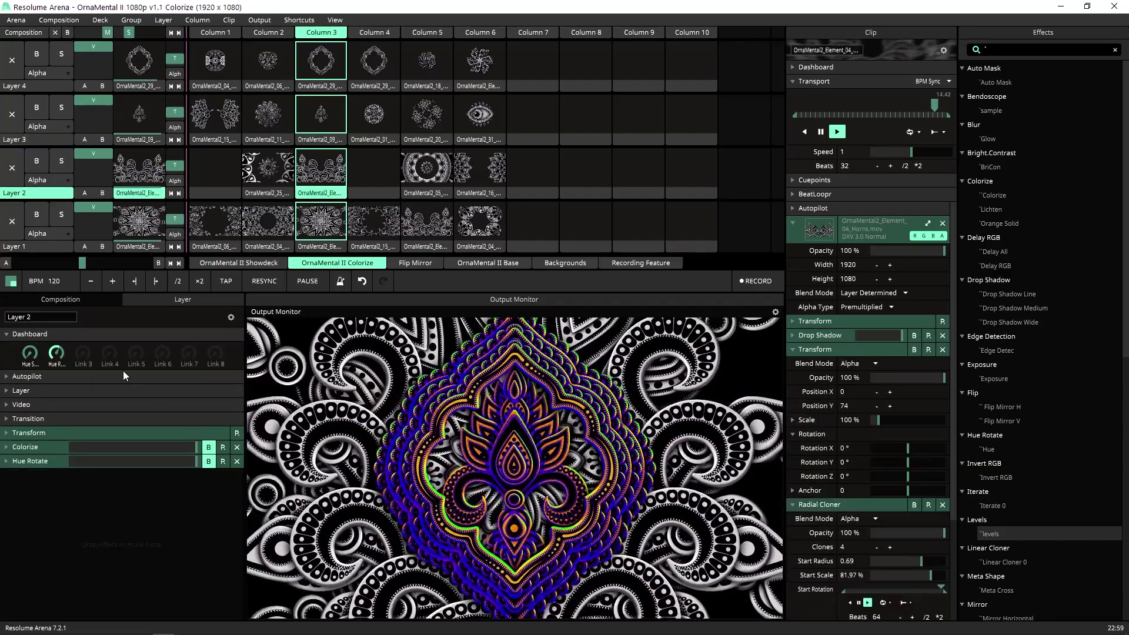
pyautogui.click(209, 447)
pyautogui.click(209, 461)
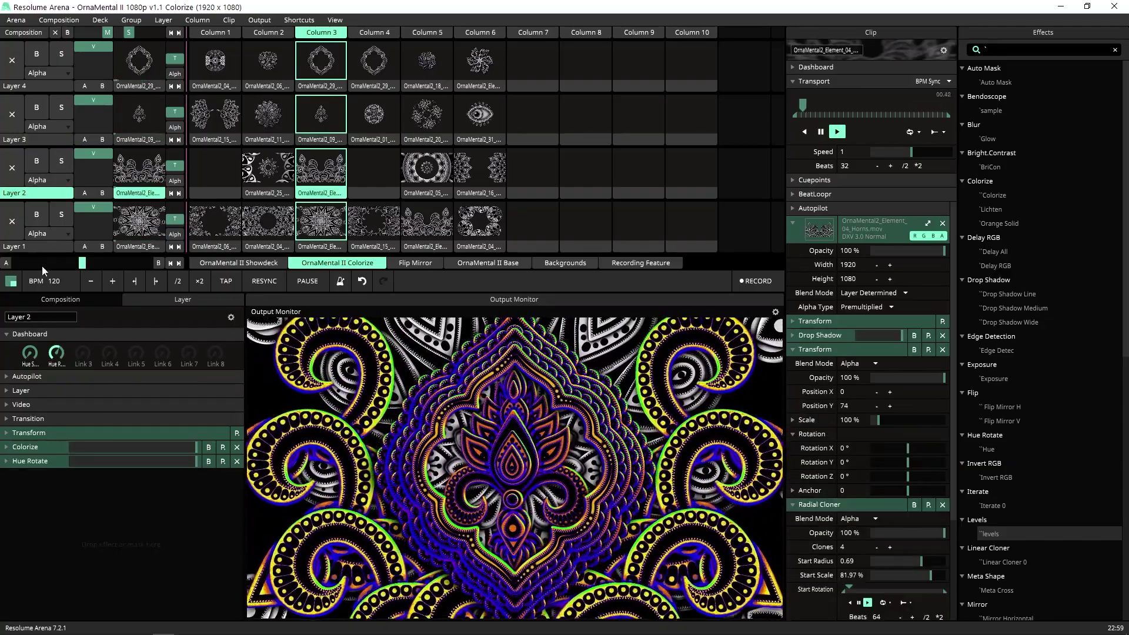
pyautogui.click(50, 249)
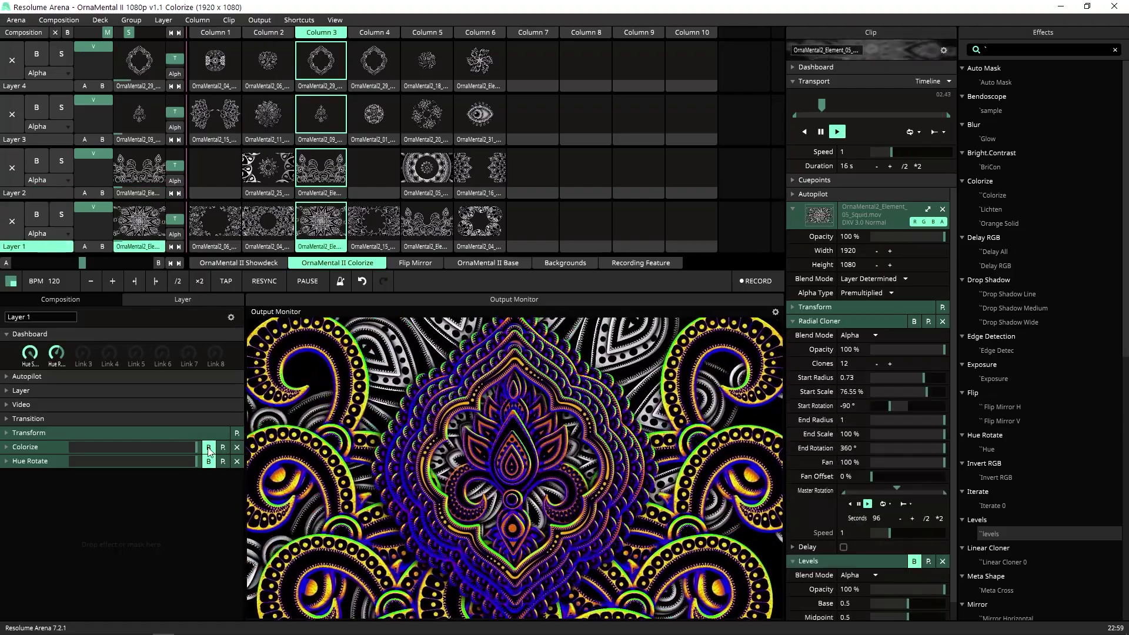
pyautogui.click(209, 462)
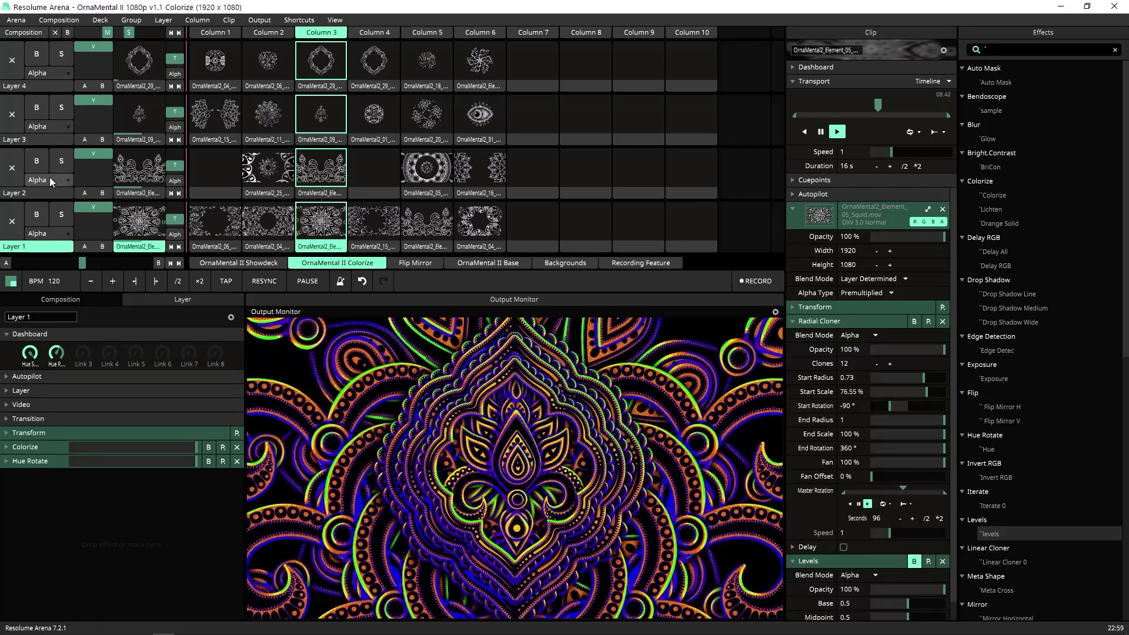
# Step: Offset Layer 3's Hue Rotate from 0.59 to 0.4
pyautogui.click(38, 140)
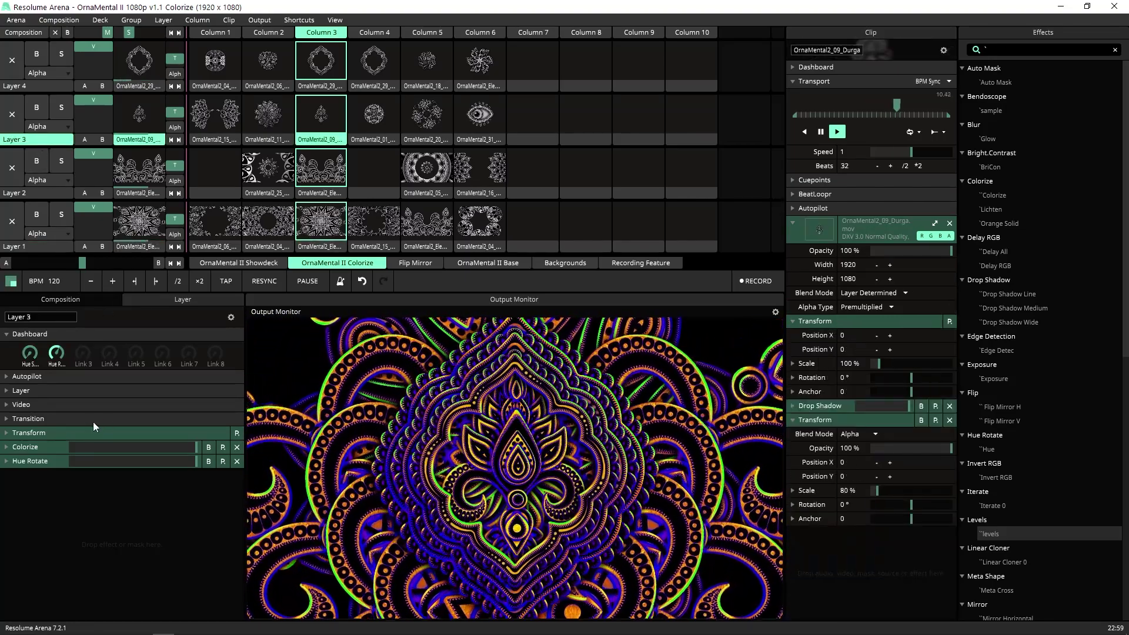
pyautogui.click(52, 463)
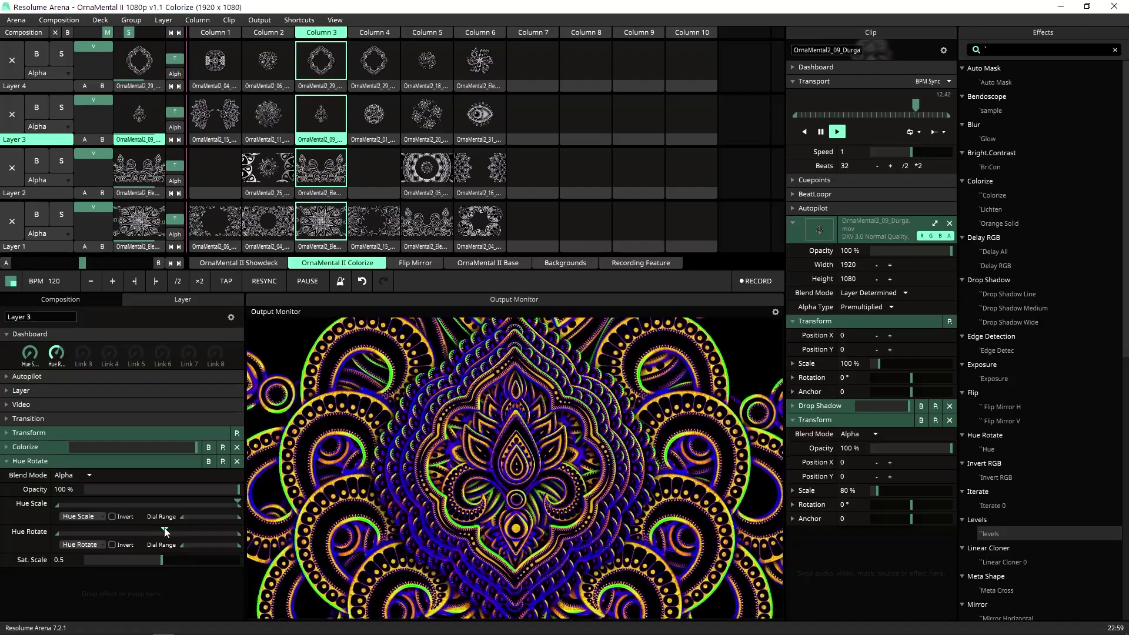
pyautogui.moveTo(166, 531)
pyautogui.moveTo(167, 531); pyautogui.dragTo(128, 531)
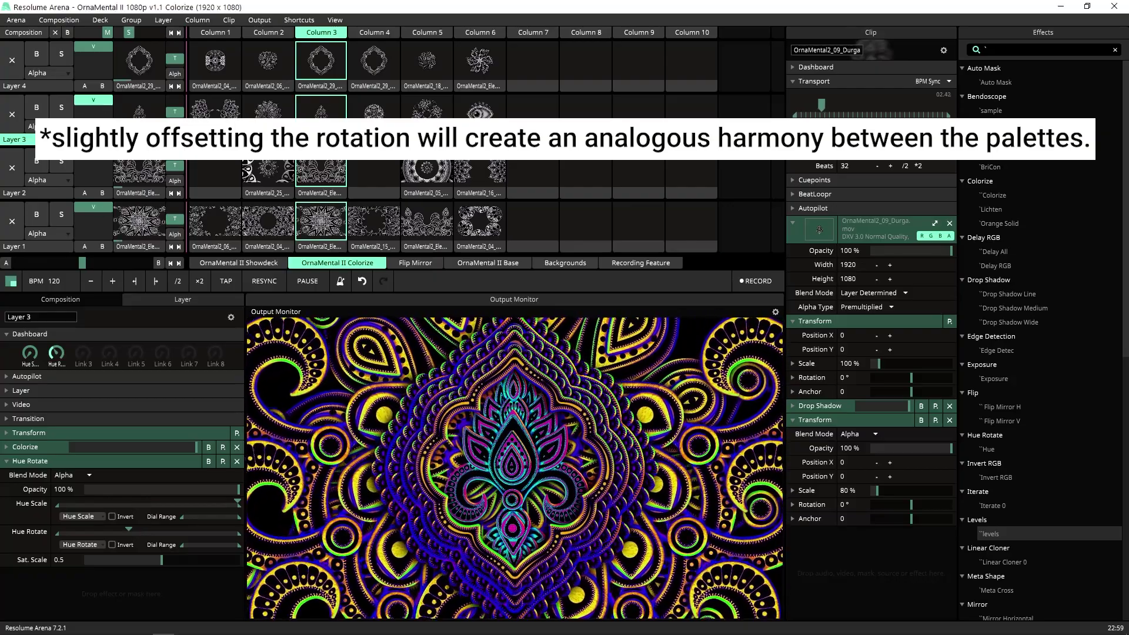
# Step: Set Layer 2's Hue Rotate slider to 0.47, turning its outer swirls pink and magenta
pyautogui.click(60, 192)
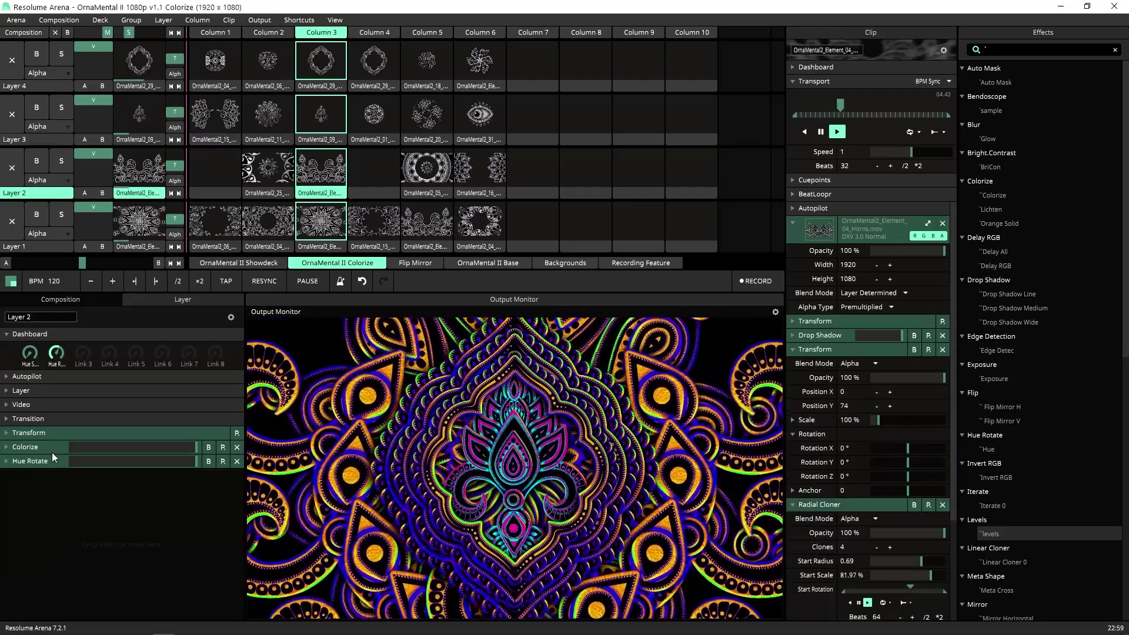
pyautogui.click(30, 461)
pyautogui.moveTo(161, 531); pyautogui.dragTo(129, 531)
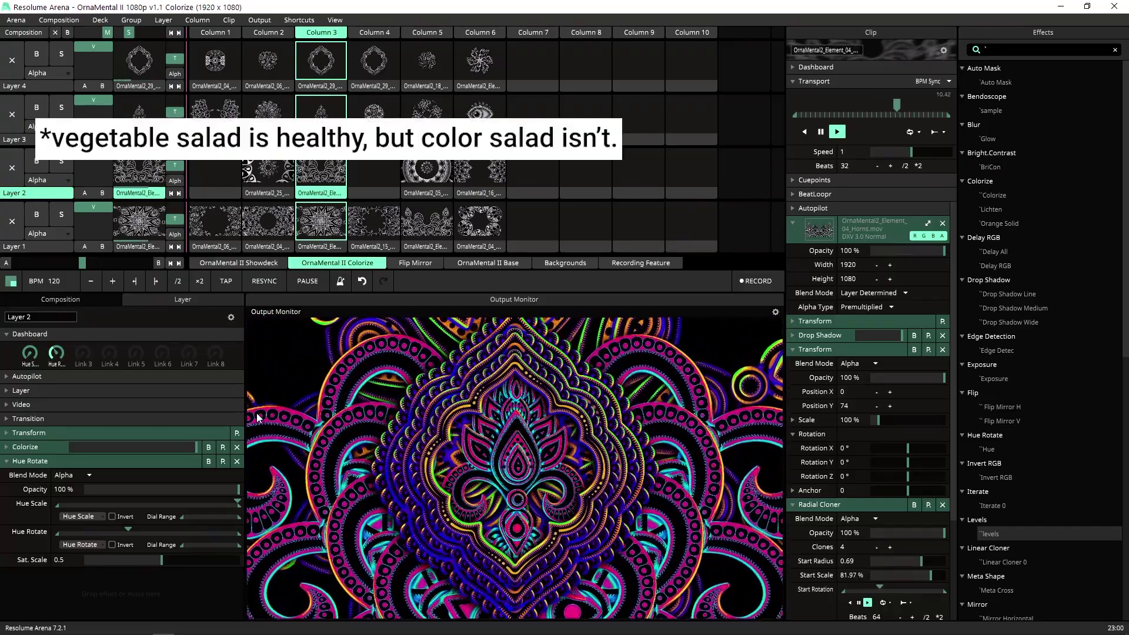
# Step: Re-enable the composition's Hue Rotate and turn its dashboard knob up until the output turns red and green
pyautogui.click(60, 299)
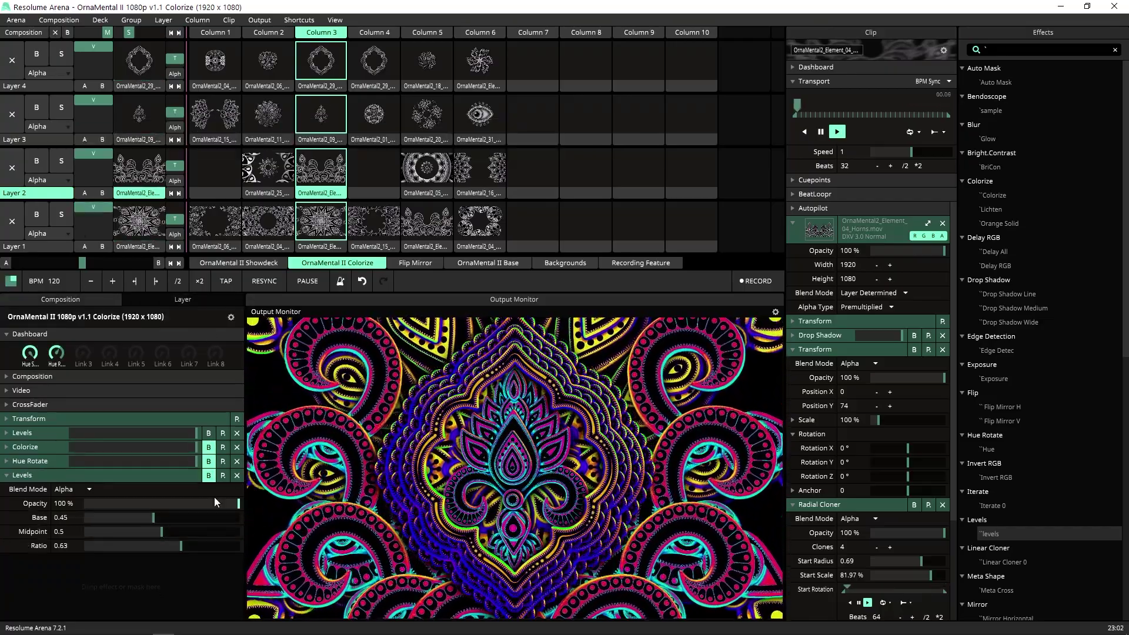
pyautogui.click(209, 461)
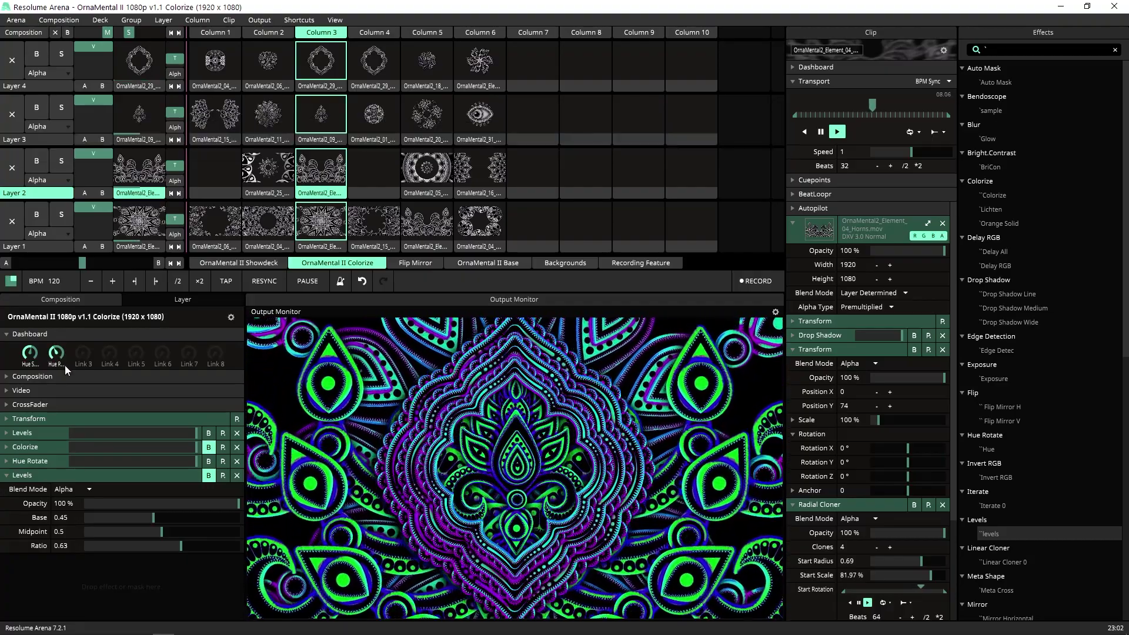
pyautogui.moveTo(65, 365)
pyautogui.mouseDown()
pyautogui.moveTo(63, 322)
pyautogui.moveTo(68, 369)
pyautogui.mouseUp()
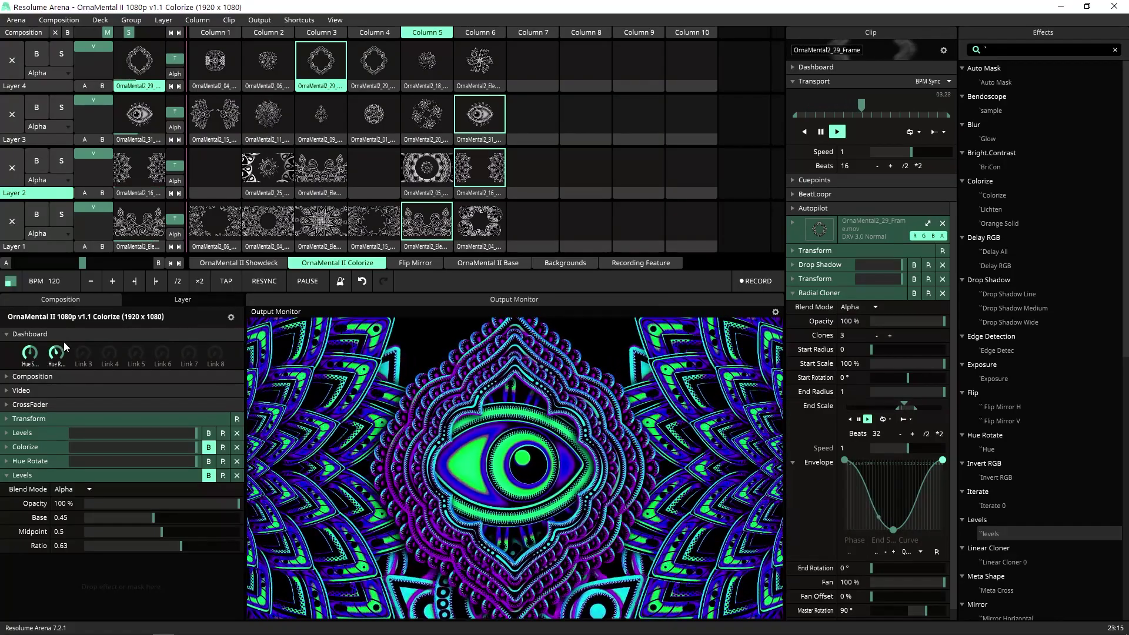
pyautogui.moveTo(61, 347); pyautogui.dragTo(68, 290)
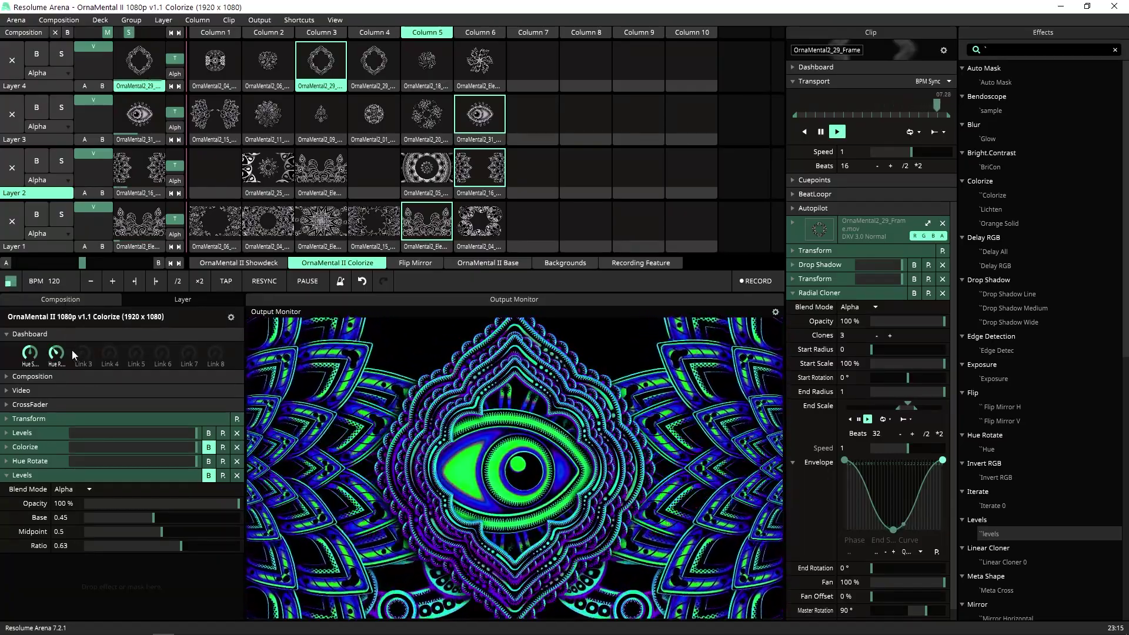